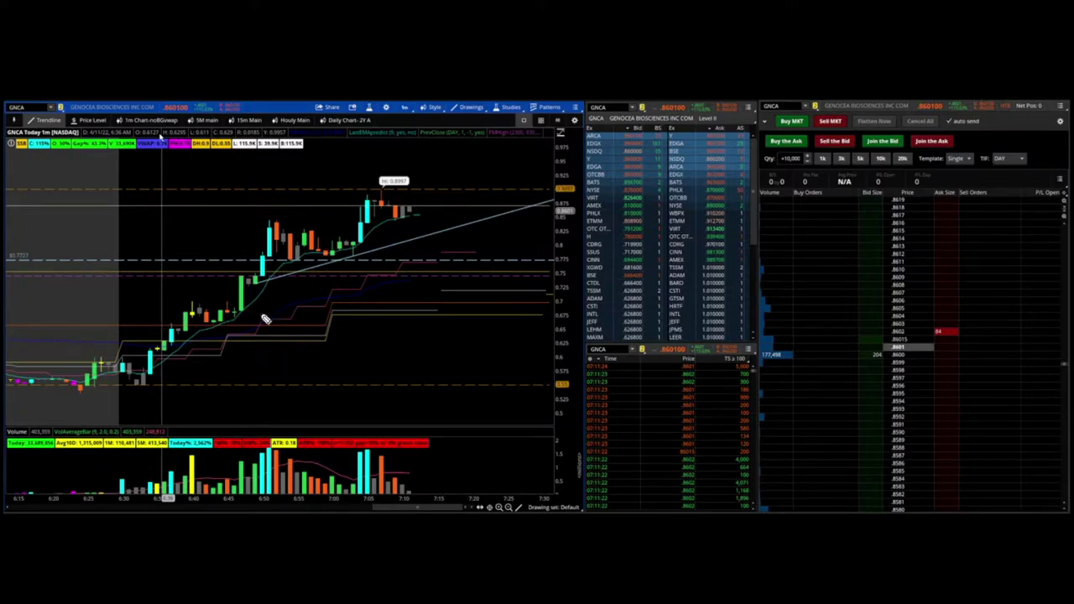
Add a horizontal price level at $0.8436 on the one-minute GNCA chart, along the earlier candle highs.
{"action": "left_click_drag", "start_coordinate": [455, 230], "coordinate": [407, 233]}
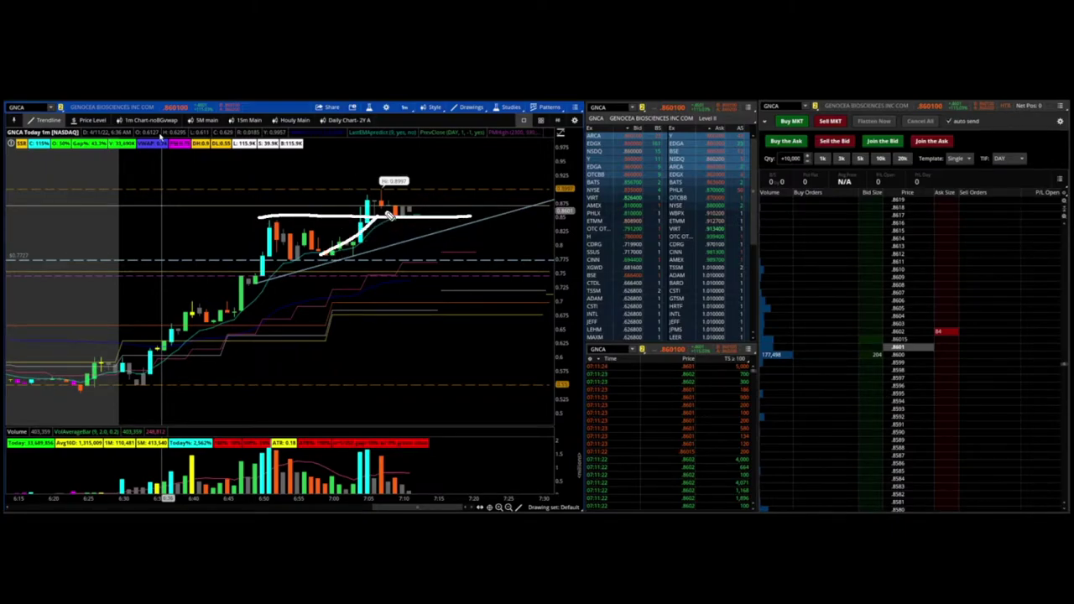
{"action": "left_click_drag", "start_coordinate": [327, 257], "coordinate": [360, 235]}
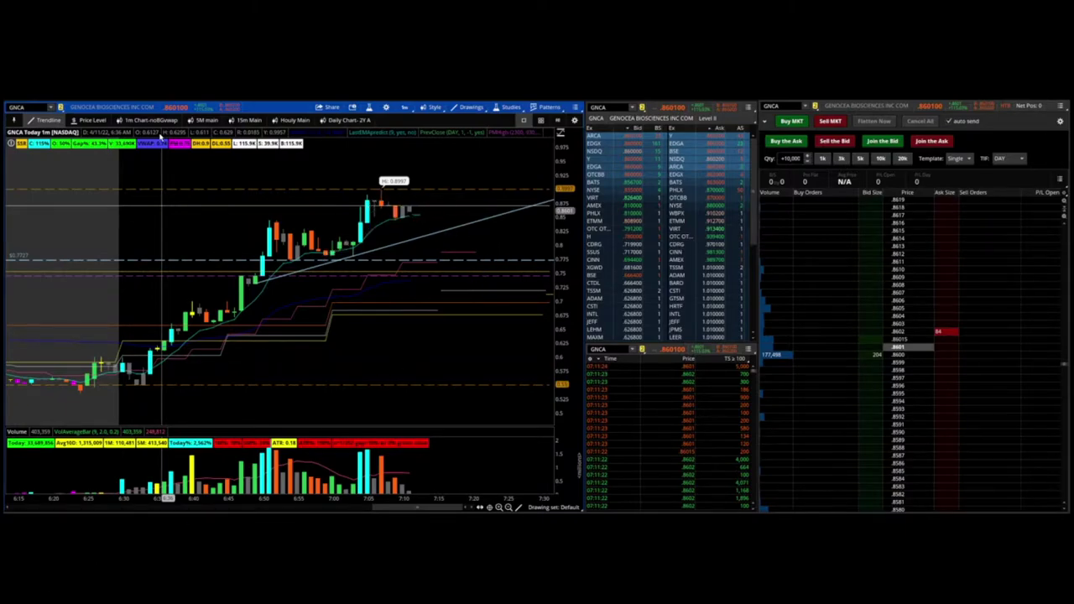
{"action": "left_click", "coordinate": [92, 120]}
{"action": "left_click", "coordinate": [392, 221]}
{"action": "scroll", "coordinate": [378, 252], "scroll_direction": "up", "scroll_amount": 3}
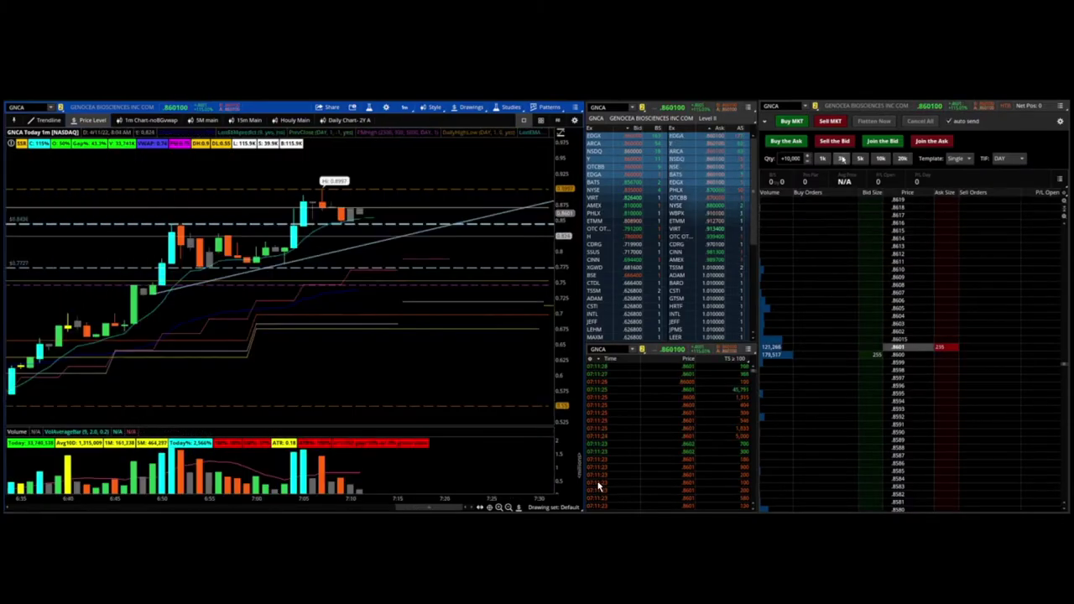
Short 10,000 GNCA shares by selling the bid, and submit further 10,000-share sell limit orders.
{"action": "left_click", "coordinate": [835, 143]}
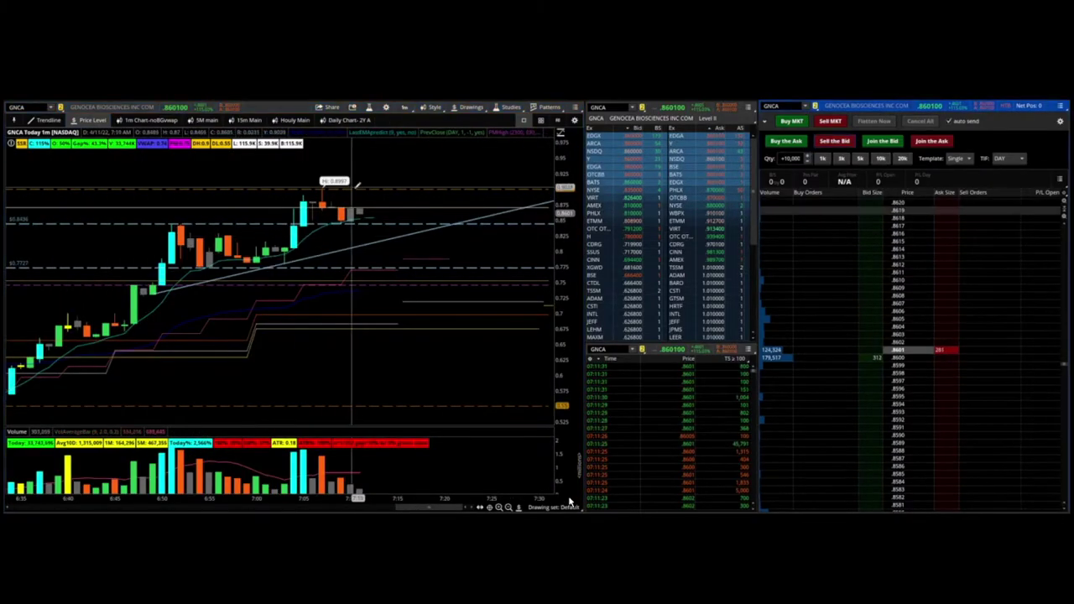
{"action": "left_click", "coordinate": [842, 143]}
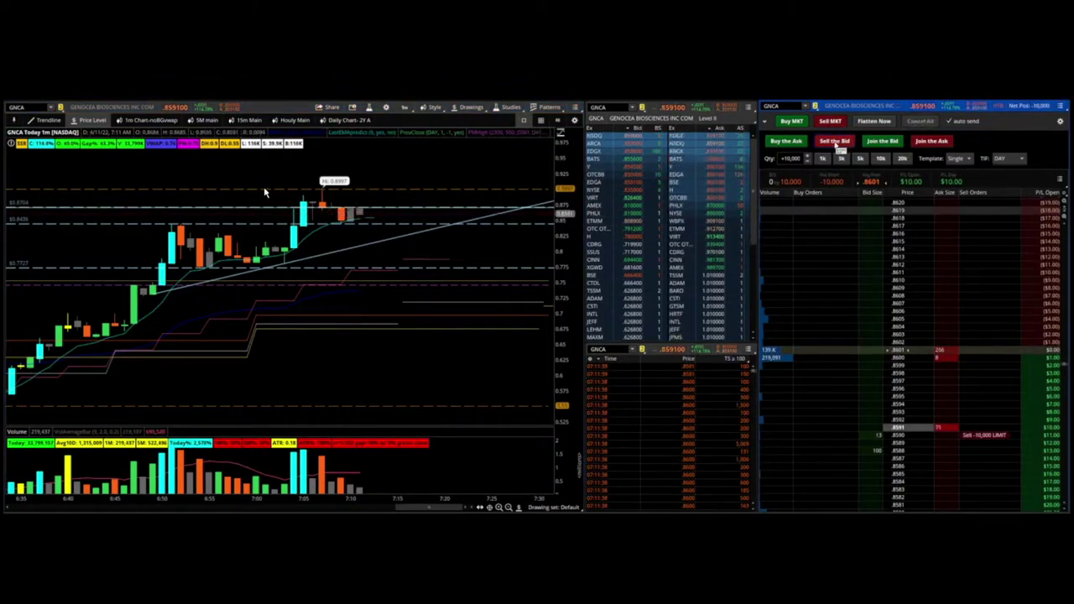
{"action": "left_click_drag", "start_coordinate": [87, 163], "coordinate": [41, 163]}
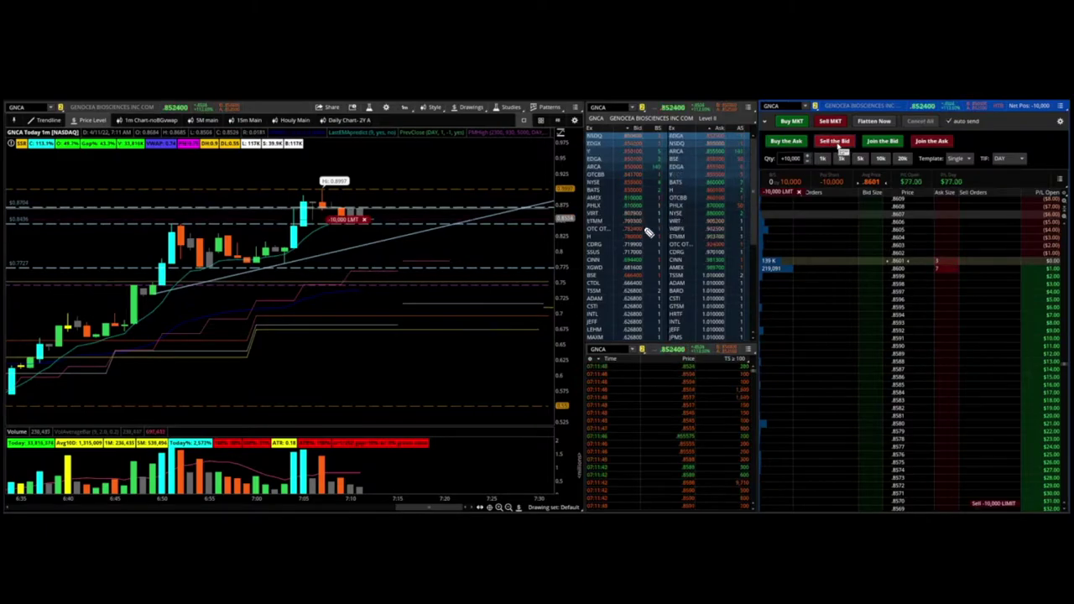
{"action": "left_click", "coordinate": [878, 142]}
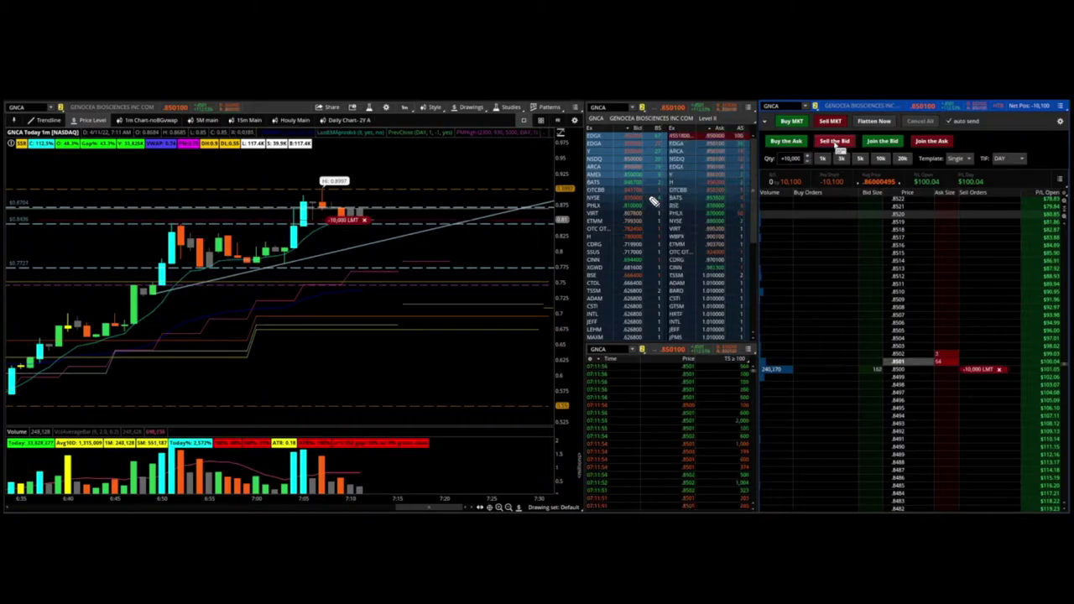
Add to the GNCA short by replacing unfilled sell orders with new 10,000-share limit orders at the bid.
{"action": "mouse_move", "coordinate": [676, 173]}
{"action": "left_mouse_down"}
{"action": "mouse_move", "coordinate": [688, 186]}
{"action": "mouse_move", "coordinate": [640, 125]}
{"action": "left_mouse_up"}
{"action": "left_click", "coordinate": [914, 122]}
{"action": "left_click", "coordinate": [838, 142]}
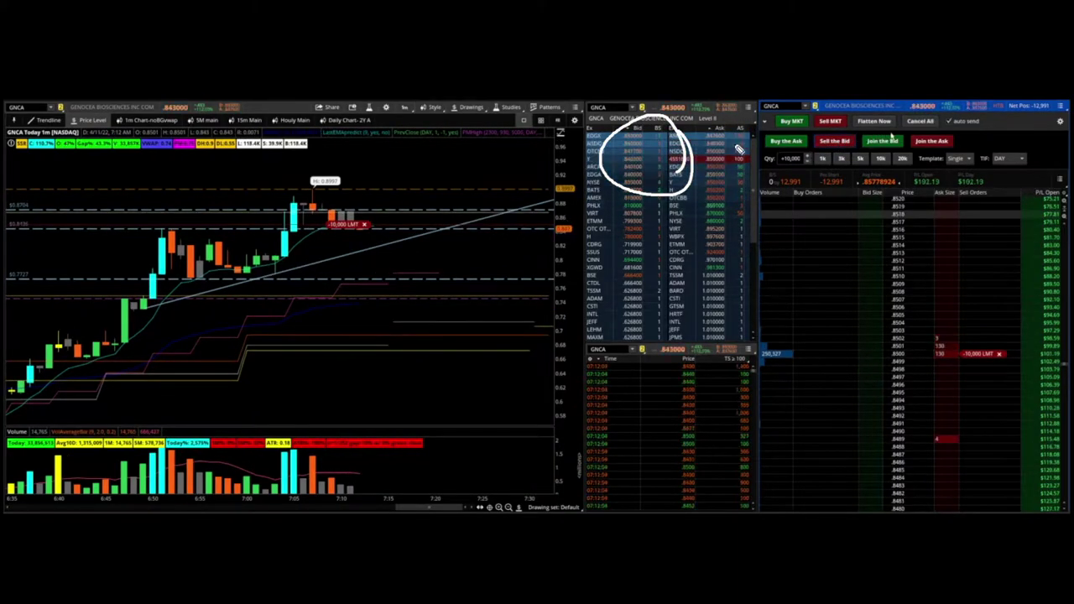
{"action": "mouse_move", "coordinate": [703, 133]}
{"action": "left_mouse_down"}
{"action": "mouse_move", "coordinate": [698, 198]}
{"action": "mouse_move", "coordinate": [726, 165]}
{"action": "left_mouse_up"}
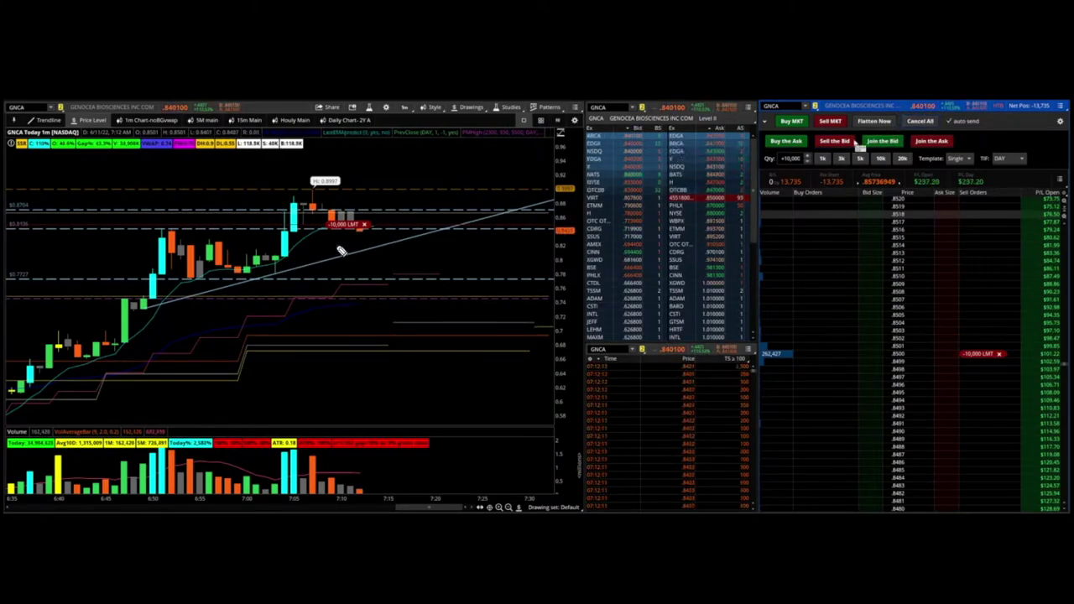
{"action": "left_click", "coordinate": [365, 225]}
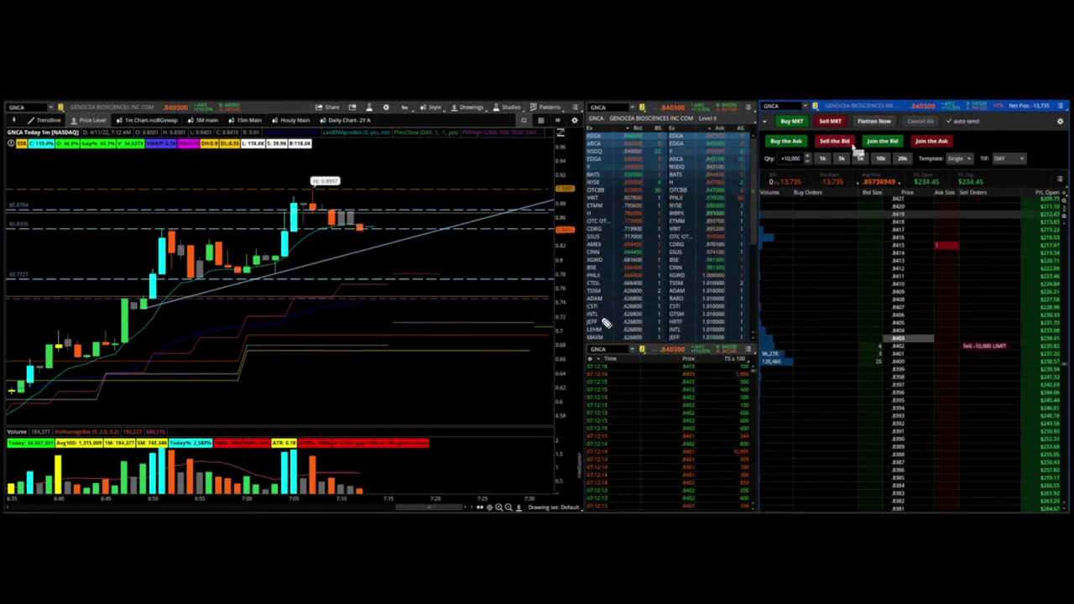
{"action": "left_click", "coordinate": [920, 122]}
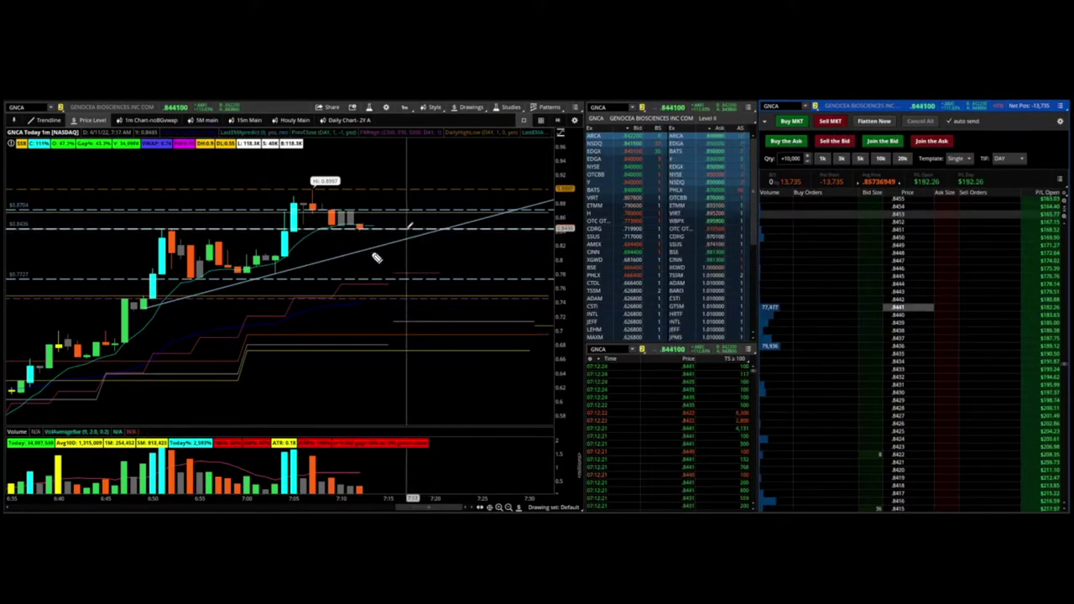
{"action": "left_click", "coordinate": [846, 142]}
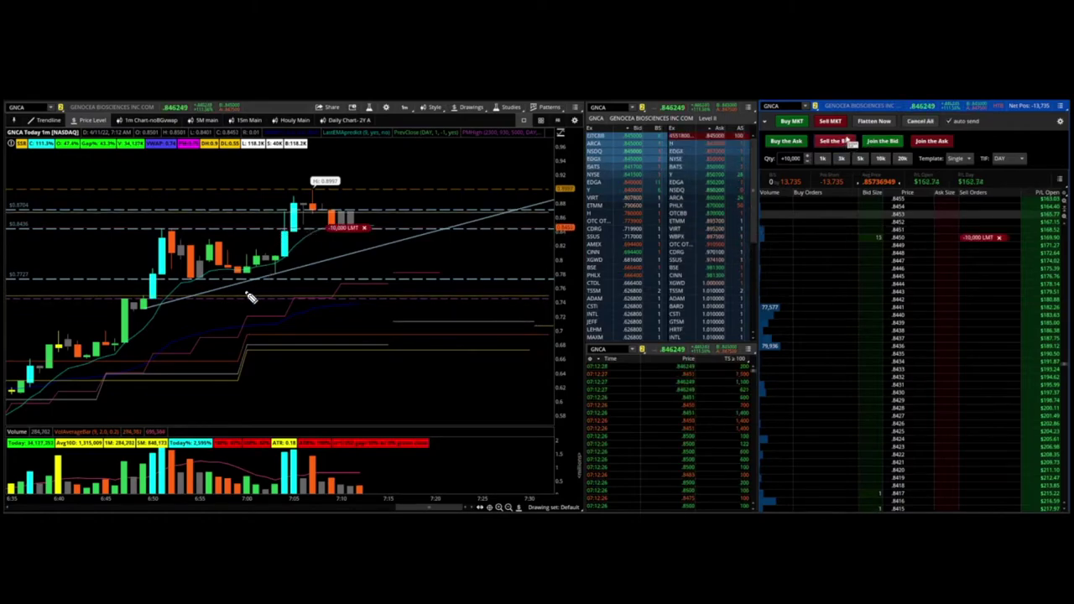
{"action": "mouse_move", "coordinate": [246, 292]}
{"action": "left_mouse_down"}
{"action": "mouse_move", "coordinate": [324, 188]}
{"action": "mouse_move", "coordinate": [334, 226]}
{"action": "mouse_move", "coordinate": [354, 220]}
{"action": "mouse_move", "coordinate": [334, 234]}
{"action": "mouse_move", "coordinate": [375, 232]}
{"action": "mouse_move", "coordinate": [375, 273]}
{"action": "mouse_move", "coordinate": [382, 269]}
{"action": "mouse_move", "coordinate": [356, 282]}
{"action": "left_mouse_up"}
{"action": "key", "text": "e"}
{"action": "left_click", "coordinate": [882, 141]}
{"action": "left_click_drag", "start_coordinate": [194, 280], "coordinate": [197, 282]}
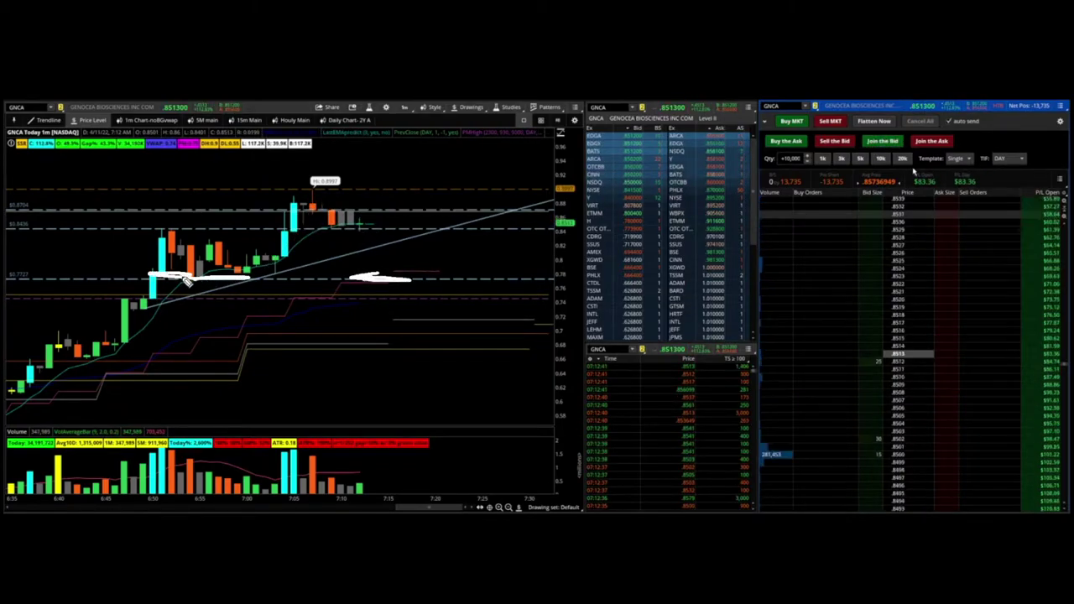
{"action": "key", "text": "e"}
{"action": "mouse_move", "coordinate": [393, 283]}
{"action": "left_mouse_down"}
{"action": "mouse_move", "coordinate": [370, 287]}
{"action": "mouse_move", "coordinate": [389, 289]}
{"action": "left_mouse_up"}
{"action": "key", "text": "e"}
Try to add to the short at .8500 with a 10,000-share sell limit order, reduced to 5,000 shares.
{"action": "left_click", "coordinate": [853, 142]}
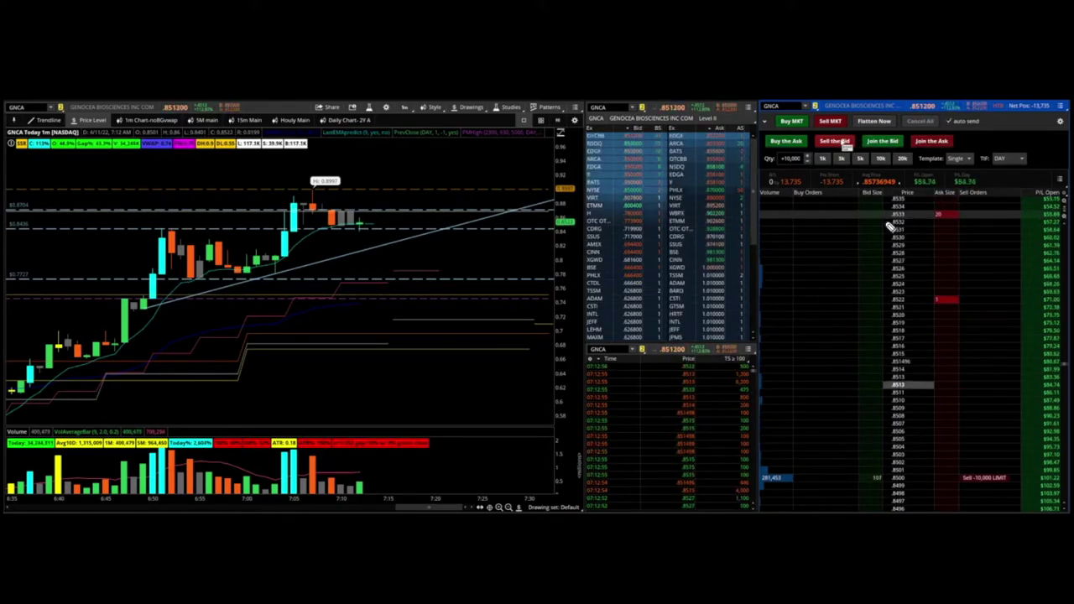
{"action": "left_click", "coordinate": [846, 143]}
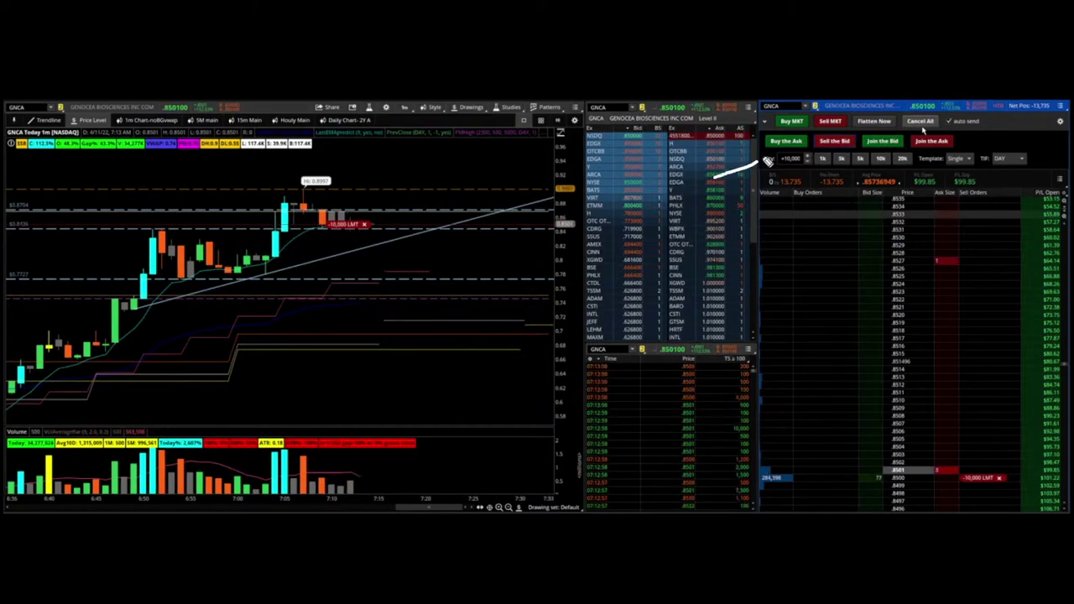
{"action": "left_click", "coordinate": [833, 142]}
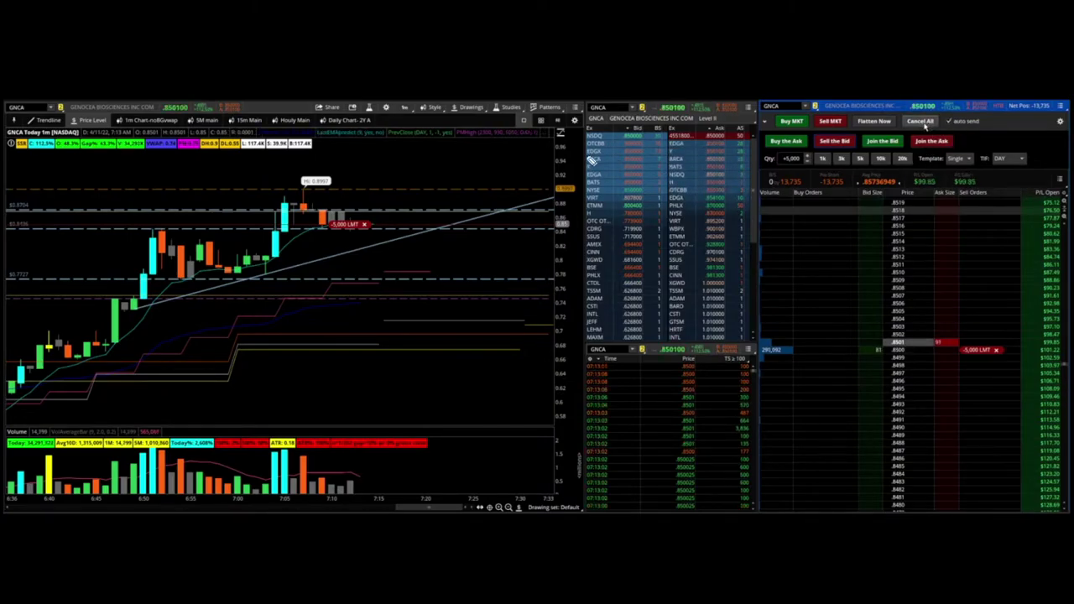
{"action": "left_click", "coordinate": [921, 122]}
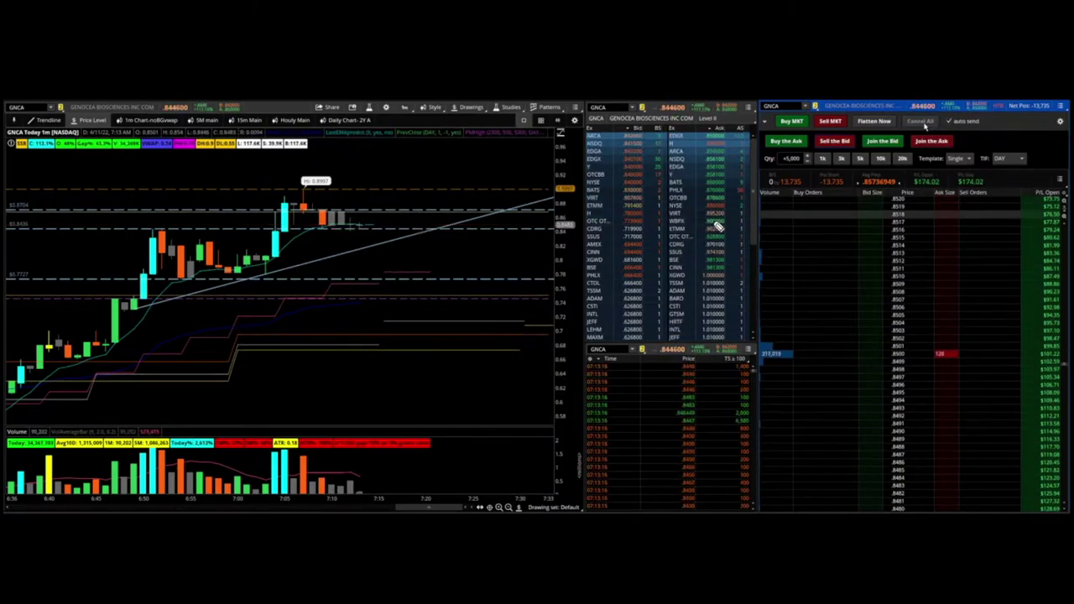
Try to short 5,000 more shares with successive sell limit orders at .8450 and .8420.
{"action": "left_click", "coordinate": [835, 143]}
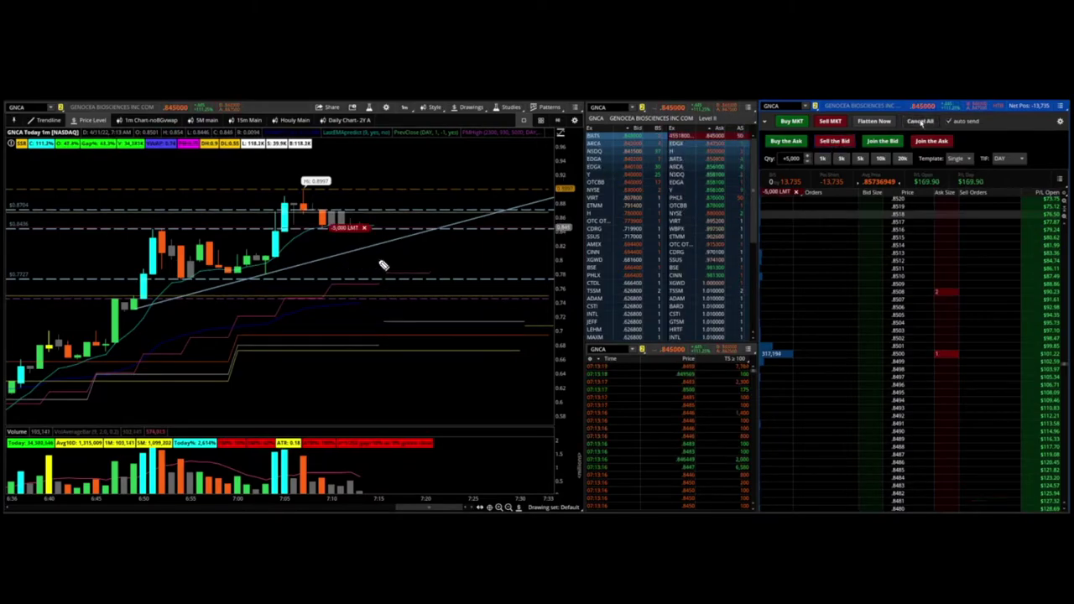
{"action": "left_click", "coordinate": [921, 121]}
{"action": "left_click", "coordinate": [835, 143]}
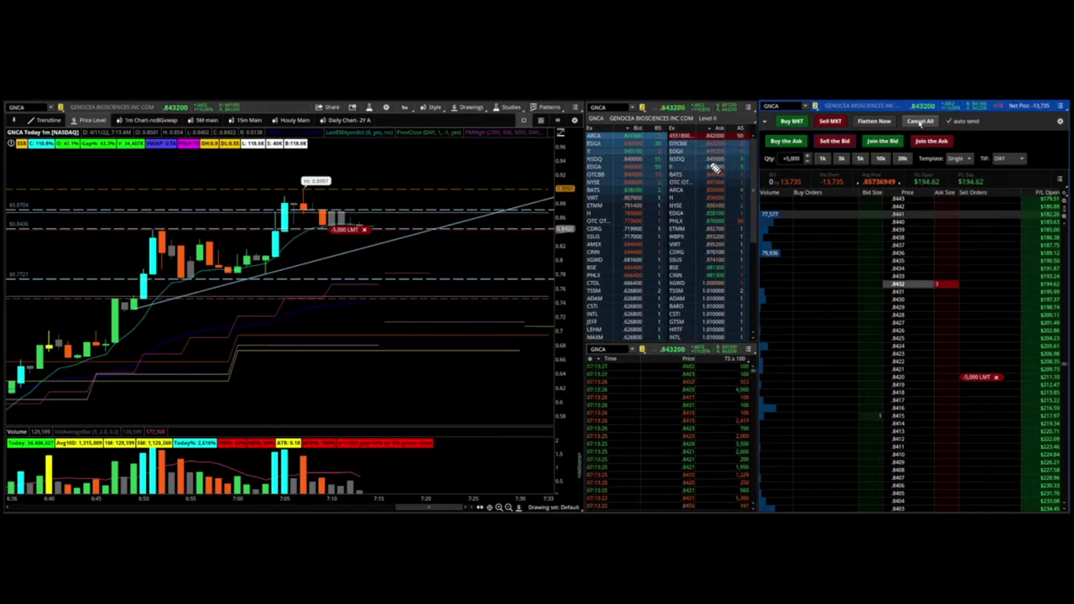
{"action": "mouse_move", "coordinate": [683, 152]}
{"action": "left_mouse_down"}
{"action": "mouse_move", "coordinate": [773, 146]}
{"action": "mouse_move", "coordinate": [736, 153]}
{"action": "left_mouse_up"}
{"action": "key", "text": "e"}
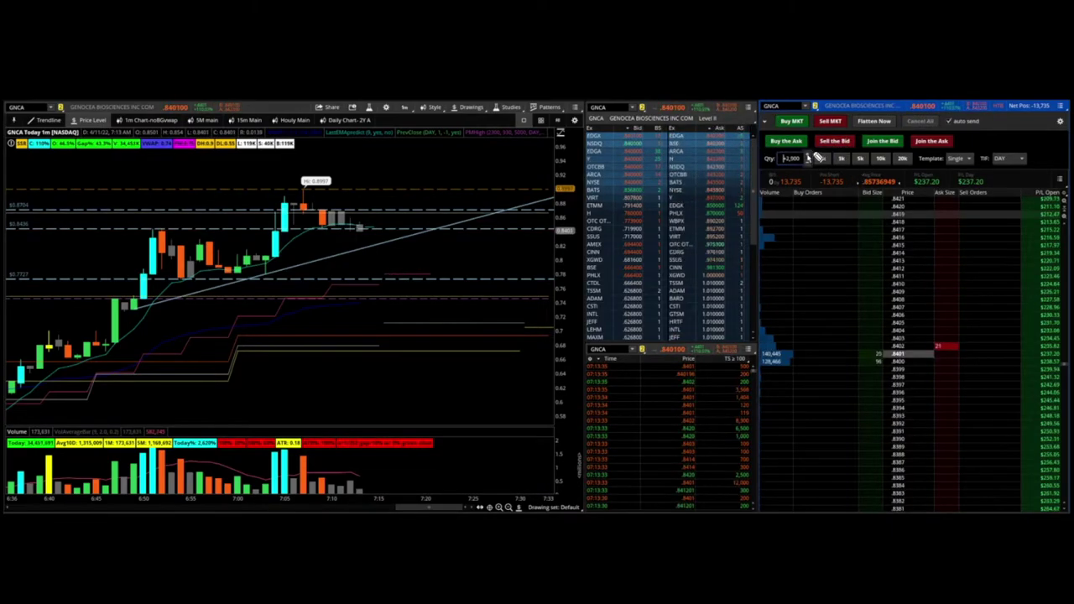
Short another 2,500 shares and cancel the remaining 2,500-share sell limit order at .8400.
{"action": "left_click_drag", "start_coordinate": [778, 170], "coordinate": [782, 181]}
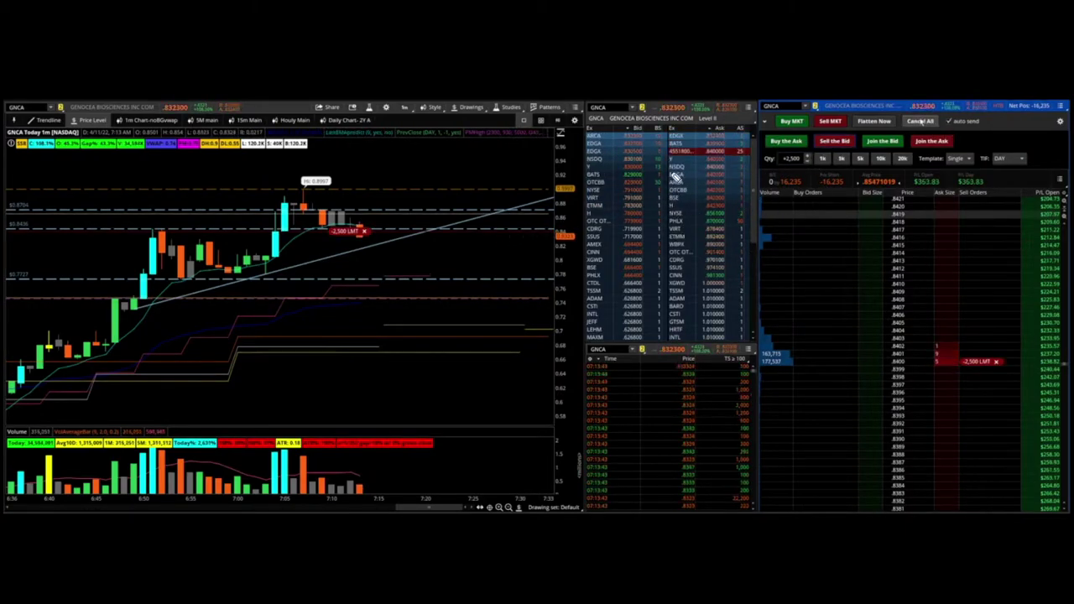
{"action": "left_click", "coordinate": [920, 120]}
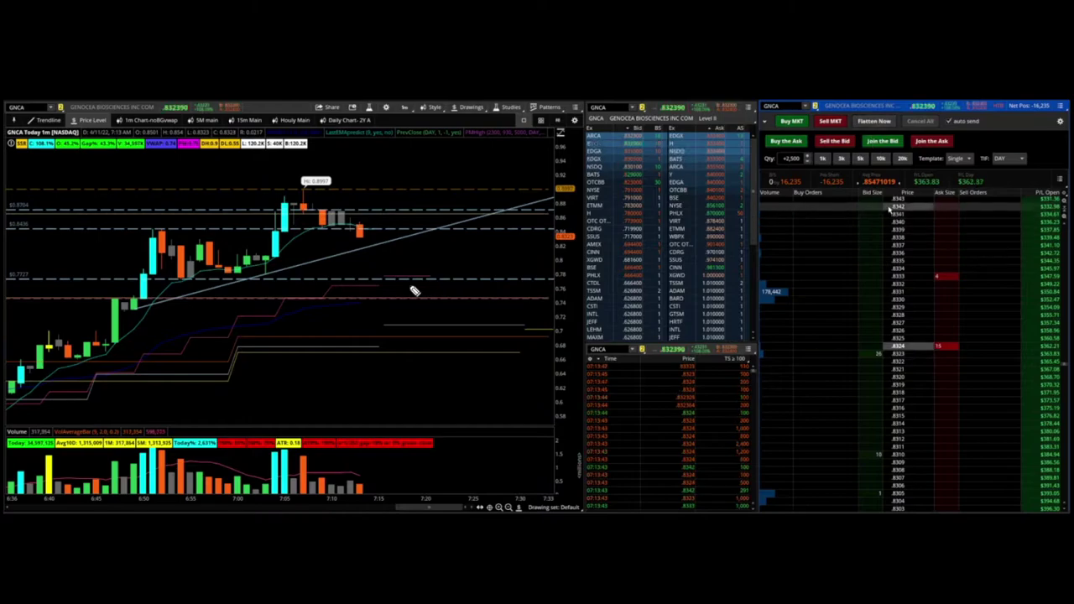
{"action": "mouse_move", "coordinate": [881, 209]}
{"action": "left_mouse_down"}
{"action": "mouse_move", "coordinate": [998, 204]}
{"action": "mouse_move", "coordinate": [958, 211]}
{"action": "left_mouse_up"}
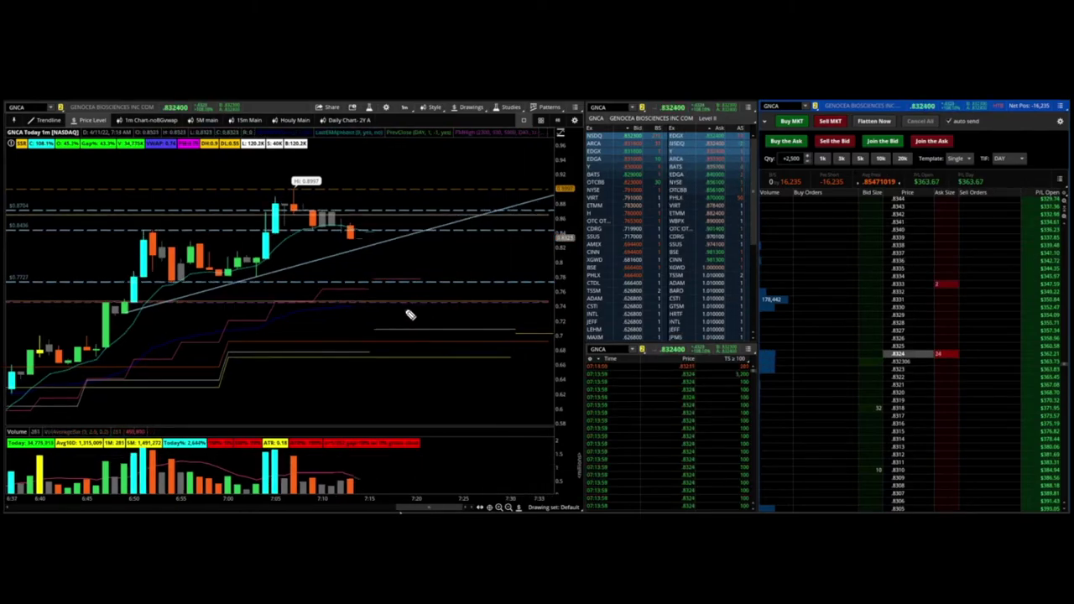
Cover 5,000 shares of the GNCA short with two 2,500-share buy limit orders at the ask.
{"action": "scroll", "coordinate": [456, 401], "scroll_direction": "down", "scroll_amount": 3}
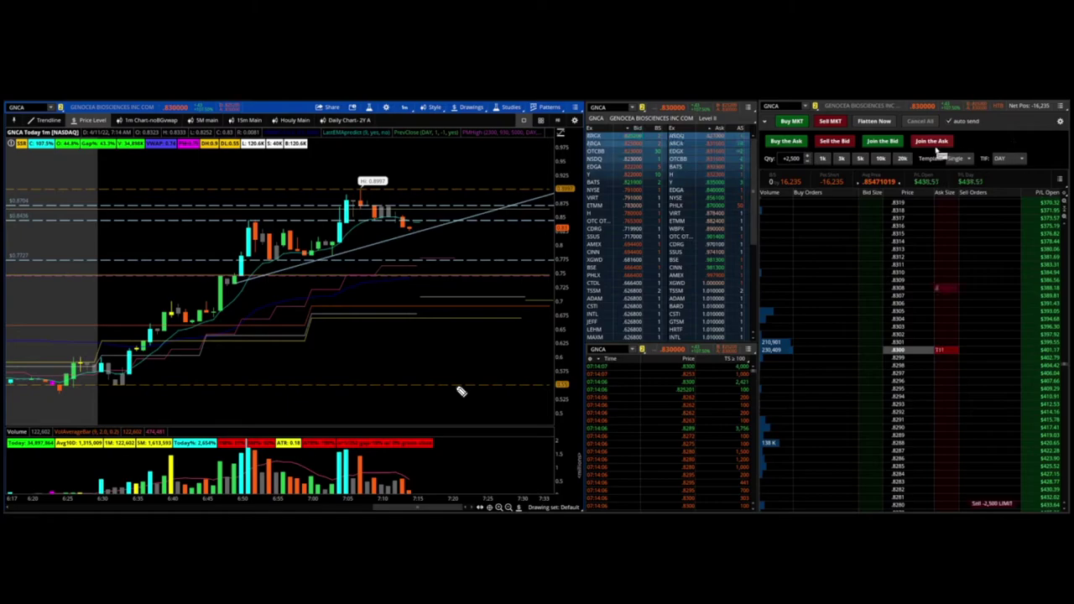
{"action": "mouse_move", "coordinate": [415, 209]}
{"action": "left_mouse_down"}
{"action": "mouse_move", "coordinate": [433, 219]}
{"action": "mouse_move", "coordinate": [409, 210]}
{"action": "left_mouse_up"}
{"action": "left_click_drag", "start_coordinate": [390, 262], "coordinate": [424, 267]}
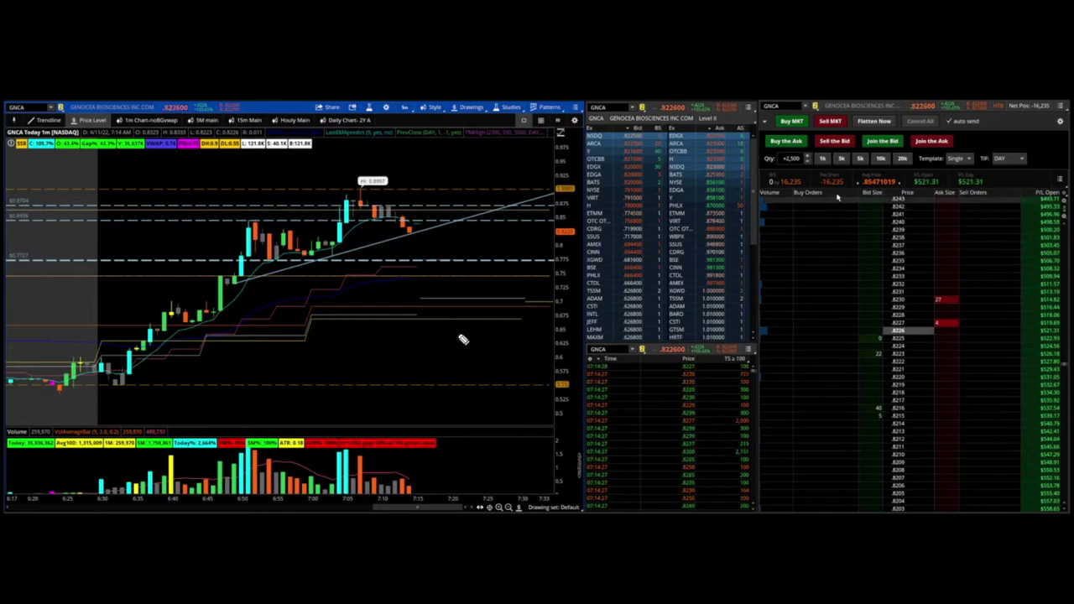
{"action": "left_click", "coordinate": [784, 146]}
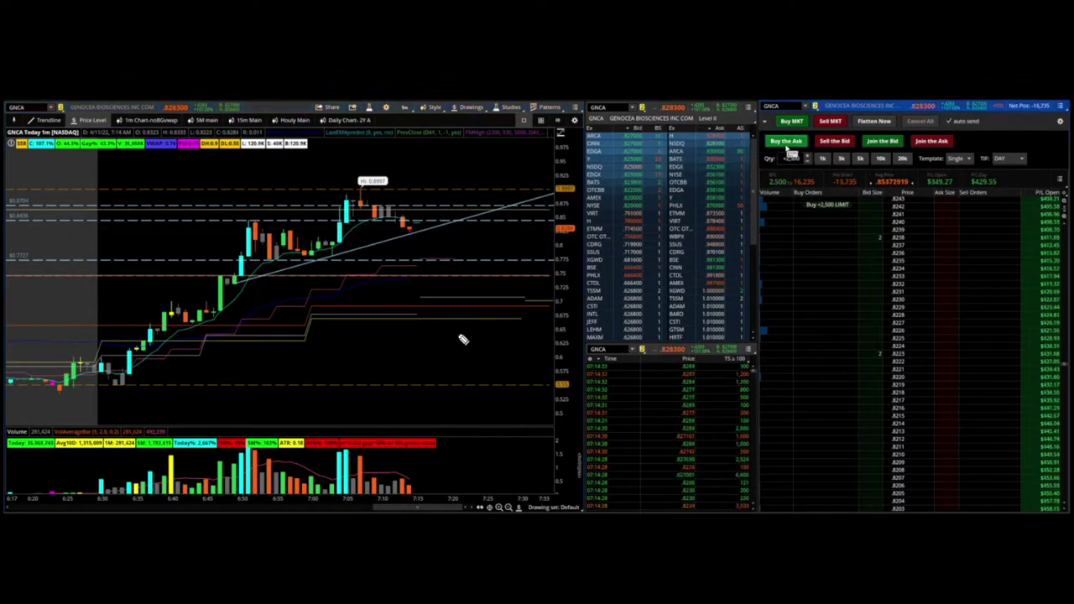
{"action": "left_click", "coordinate": [787, 145]}
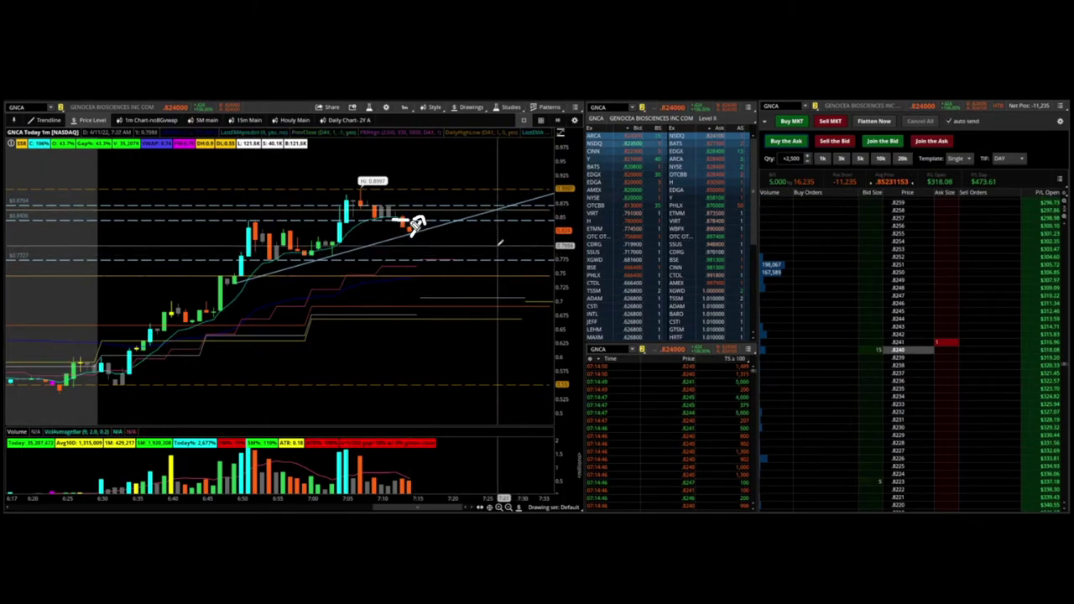
{"action": "left_click_drag", "start_coordinate": [382, 219], "coordinate": [448, 218]}
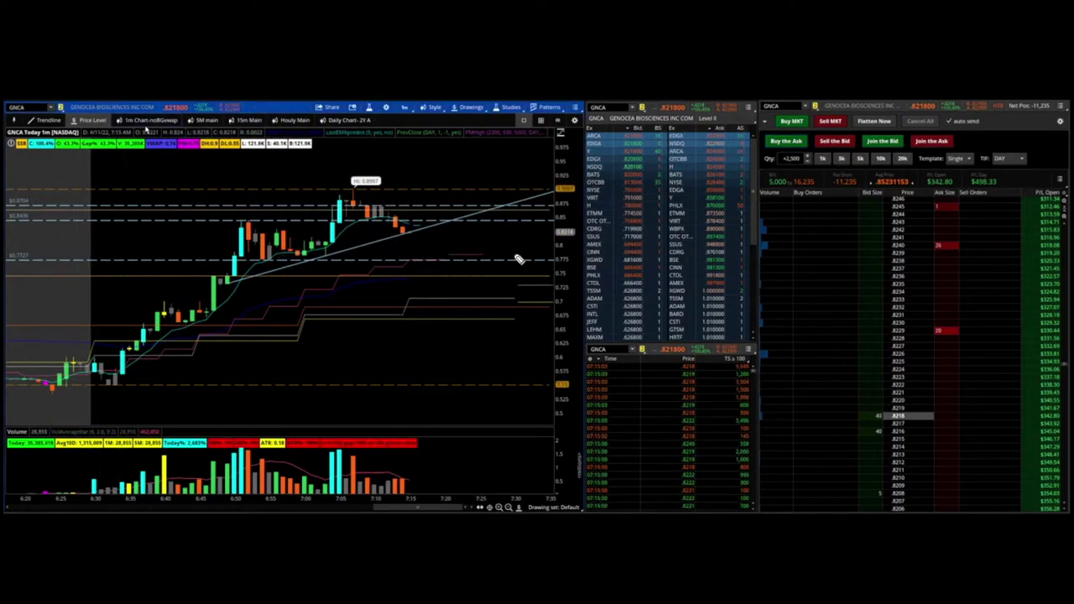
Try to cover more of the short with 2,500-share buy limit orders at the ask.
{"action": "left_click", "coordinate": [509, 506]}
{"action": "left_click_drag", "start_coordinate": [375, 283], "coordinate": [565, 294]}
{"action": "scroll", "coordinate": [503, 252], "scroll_direction": "up", "scroll_amount": 5}
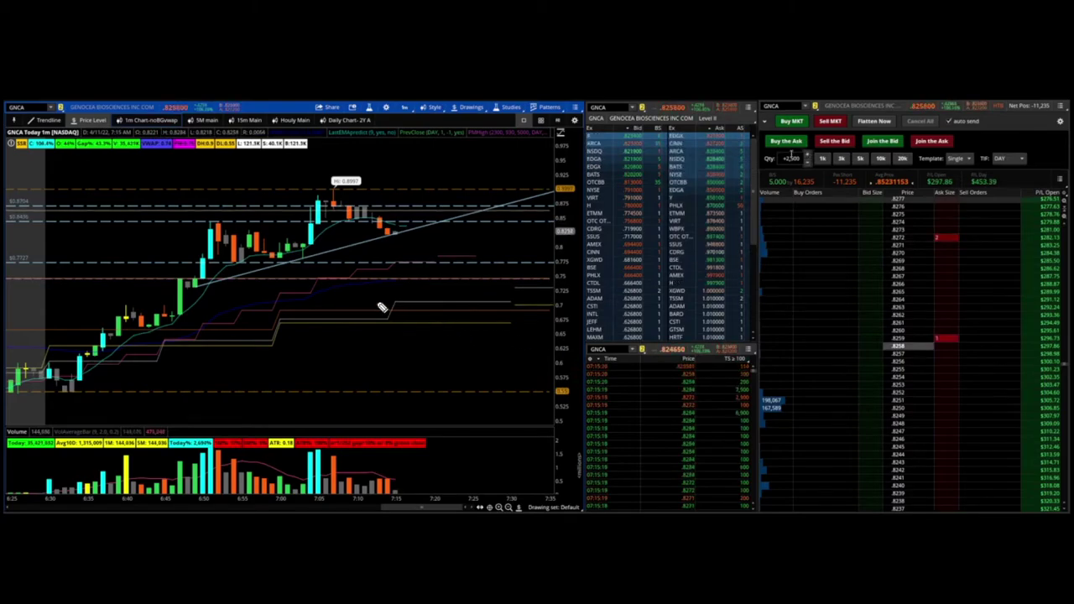
{"action": "left_click", "coordinate": [797, 144]}
{"action": "left_click_drag", "start_coordinate": [188, 288], "coordinate": [214, 286]}
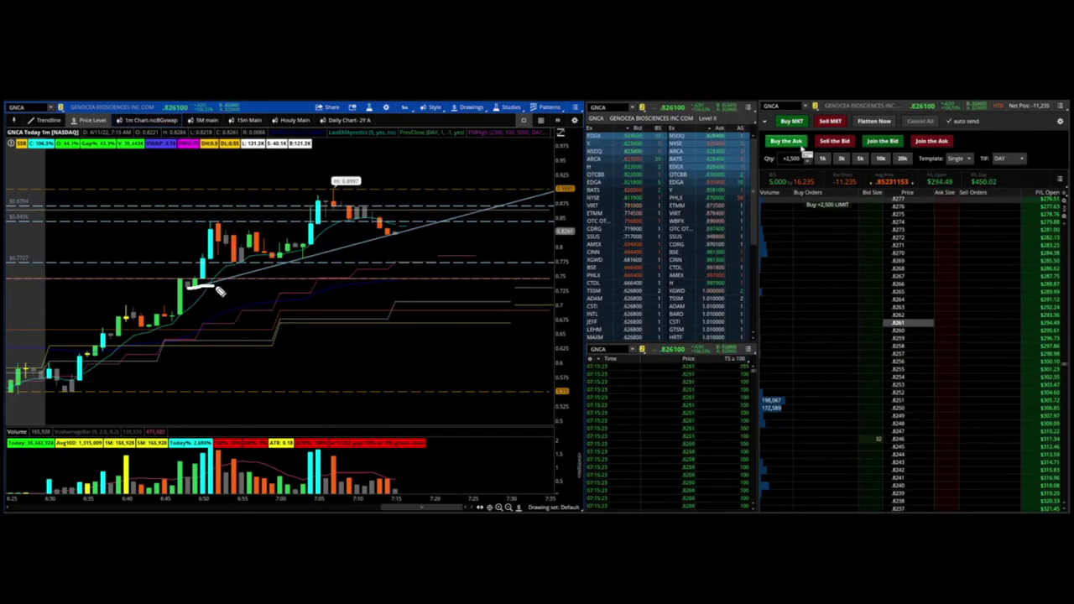
{"action": "left_click_drag", "start_coordinate": [295, 266], "coordinate": [386, 239]}
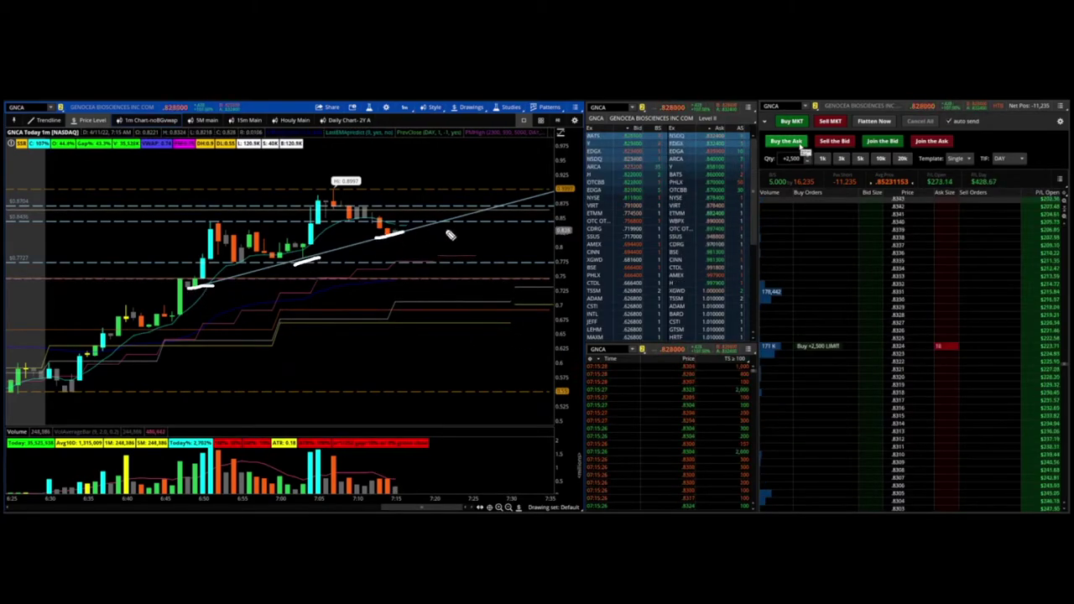
{"action": "scroll", "coordinate": [440, 261], "scroll_direction": "up", "scroll_amount": 3}
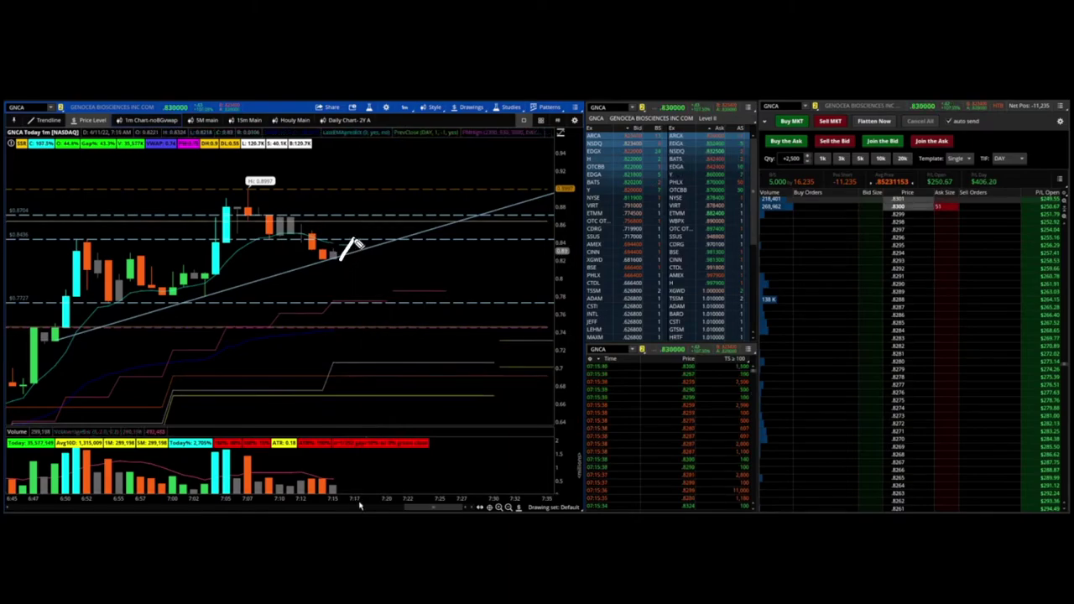
{"action": "scroll", "coordinate": [348, 251], "scroll_direction": "down", "scroll_amount": 5}
{"action": "scroll", "coordinate": [380, 255], "scroll_direction": "up", "scroll_amount": 5}
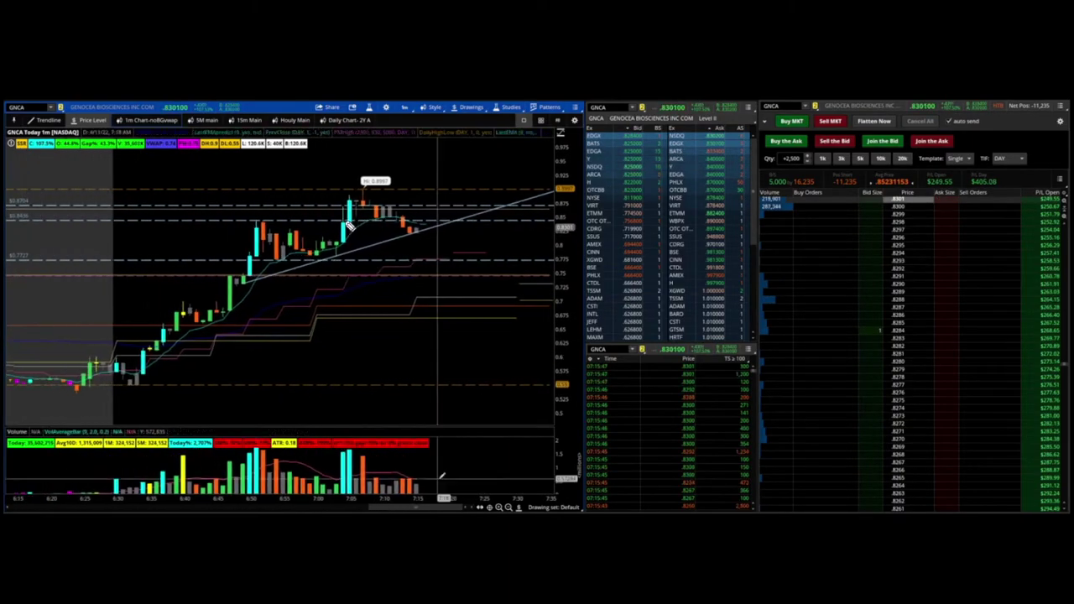
{"action": "left_click_drag", "start_coordinate": [359, 222], "coordinate": [480, 223]}
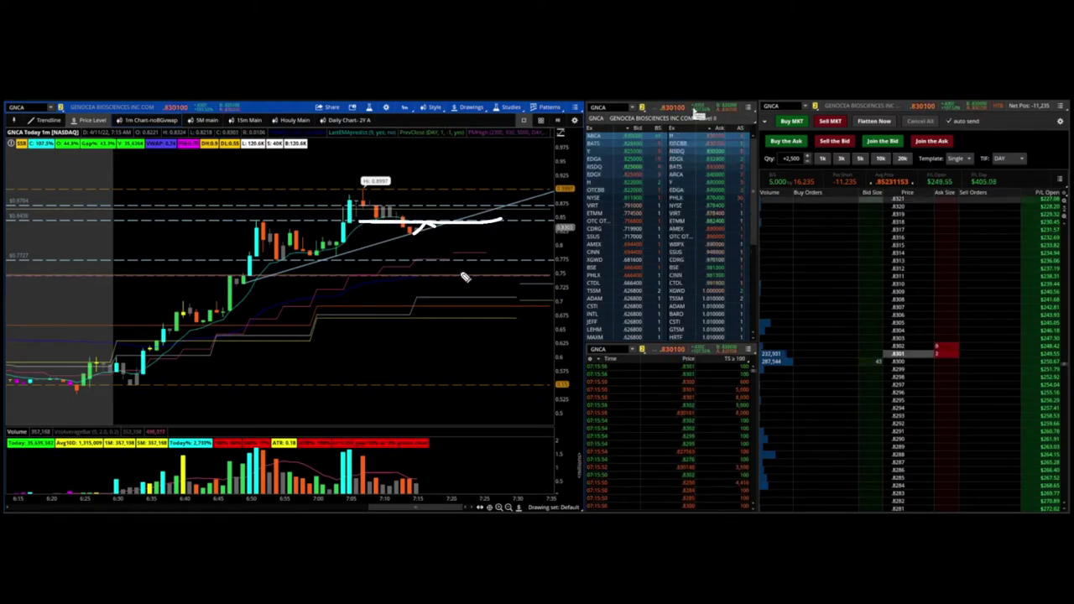
Set the order quantity to 5,000 shares and try to short more GNCA with a sell limit order at the ask.
{"action": "left_click", "coordinate": [862, 160]}
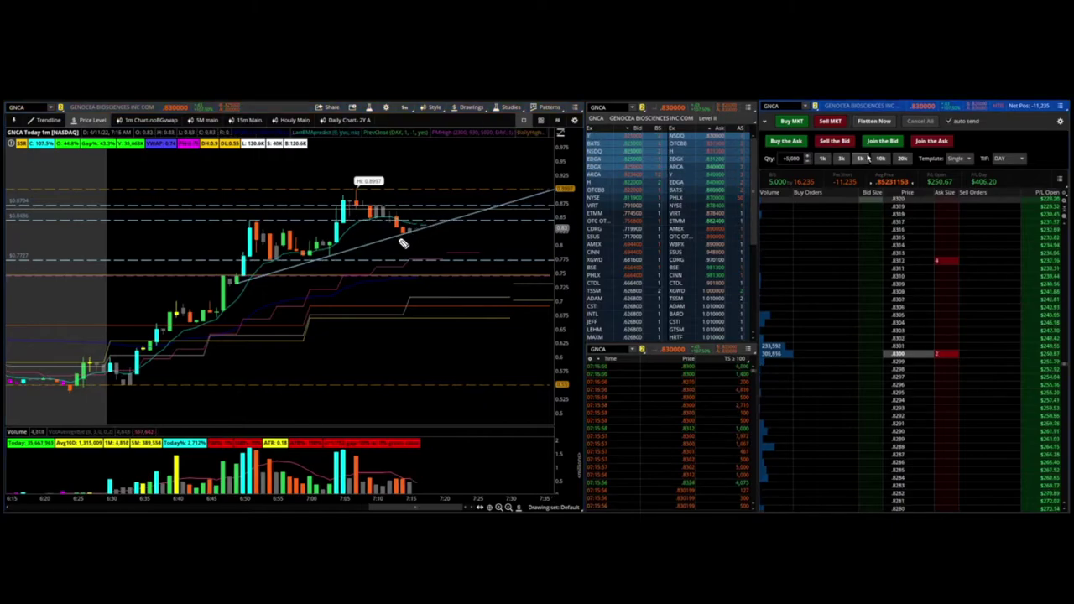
{"action": "scroll", "coordinate": [344, 229], "scroll_direction": "up", "scroll_amount": 2}
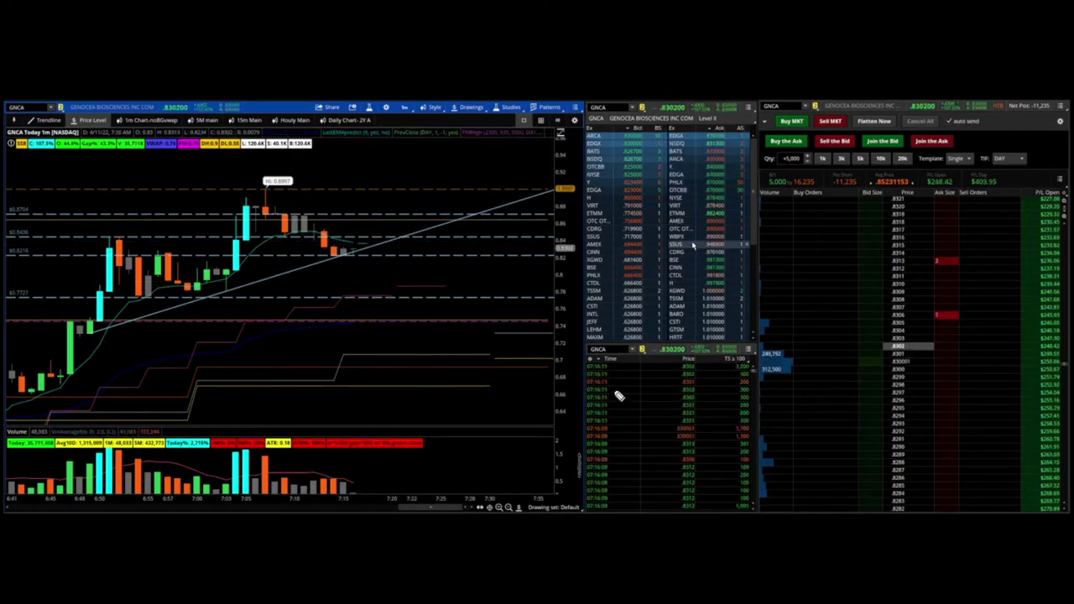
{"action": "scroll", "coordinate": [336, 323], "scroll_direction": "down", "scroll_amount": 4}
{"action": "scroll", "coordinate": [185, 323], "scroll_direction": "up", "scroll_amount": 2}
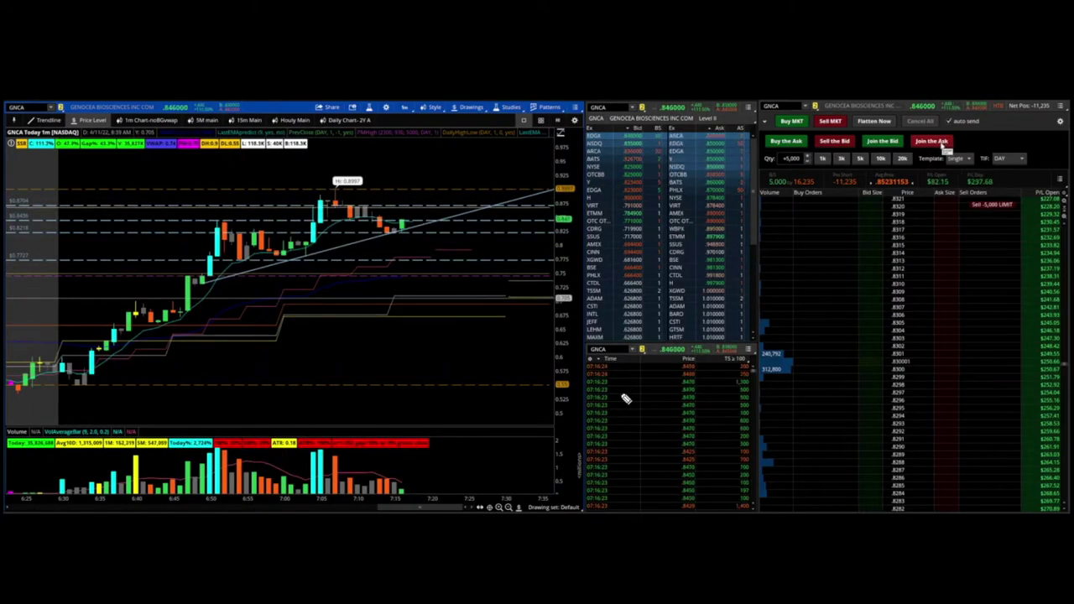
{"action": "scroll", "coordinate": [407, 257], "scroll_direction": "up", "scroll_amount": 3}
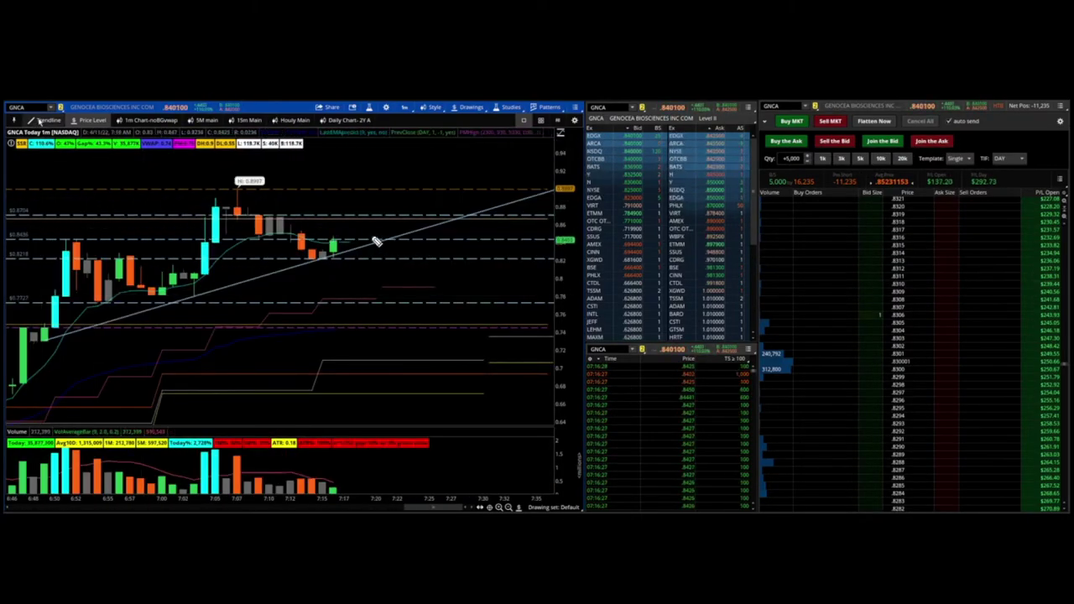
Draw a descending trendline from the 0.8997 high across the lower highs and move the nearby horizontal price level to $0.847.
{"action": "left_click", "coordinate": [237, 186]}
{"action": "left_click", "coordinate": [286, 218]}
{"action": "left_click_drag", "start_coordinate": [252, 242], "coordinate": [400, 242]}
{"action": "left_click", "coordinate": [305, 231]}
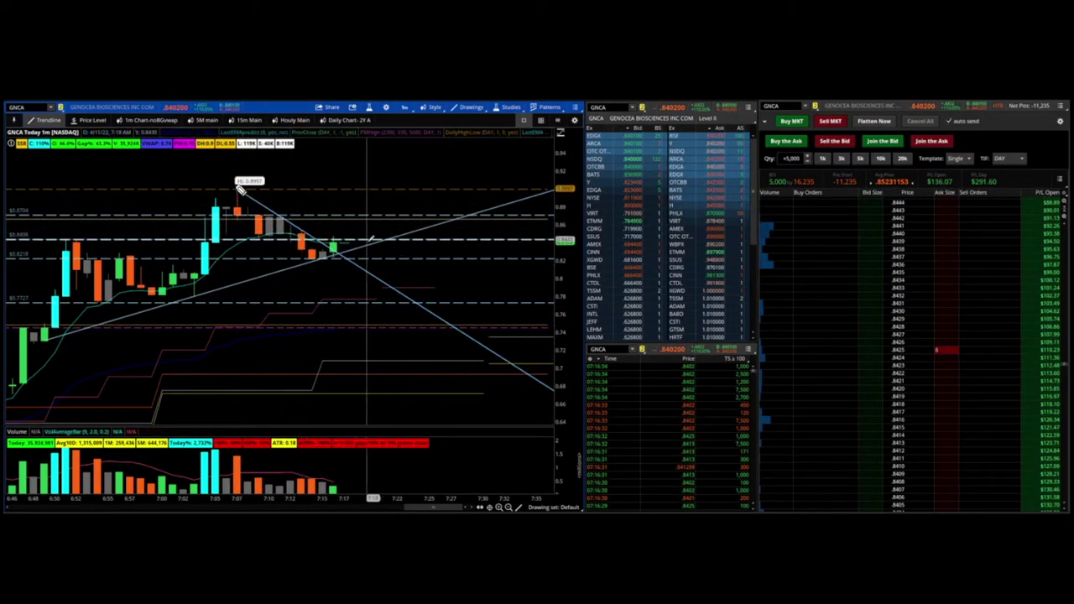
{"action": "left_click_drag", "start_coordinate": [240, 190], "coordinate": [371, 272]}
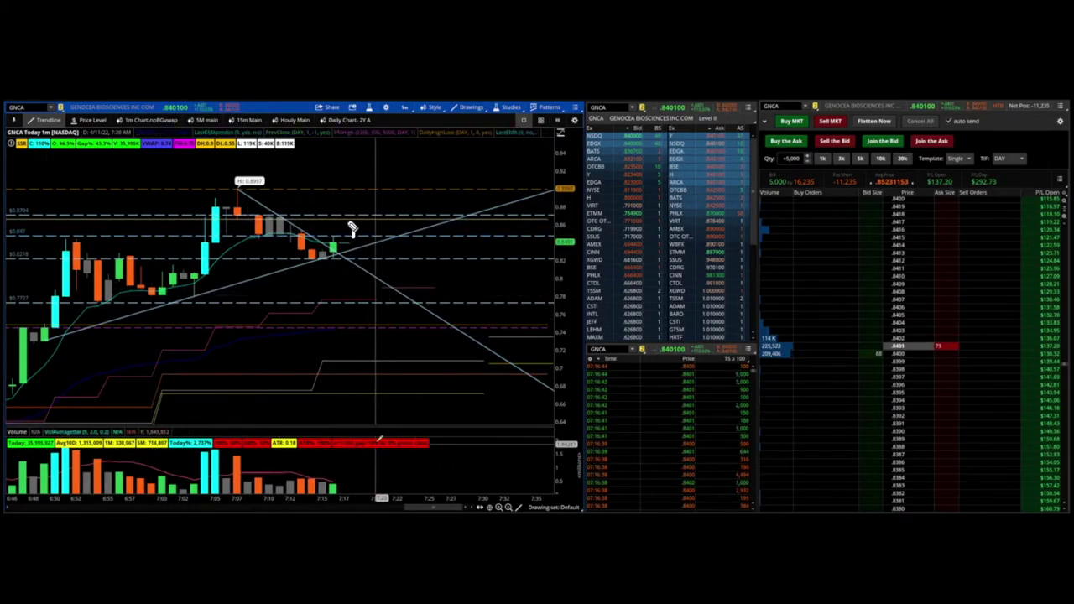
Add to the GNCA short with 5,000-share and 3,000-share sell limit orders, cancelling whatever is left unfilled.
{"action": "left_click", "coordinate": [917, 144]}
{"action": "left_click", "coordinate": [883, 142]}
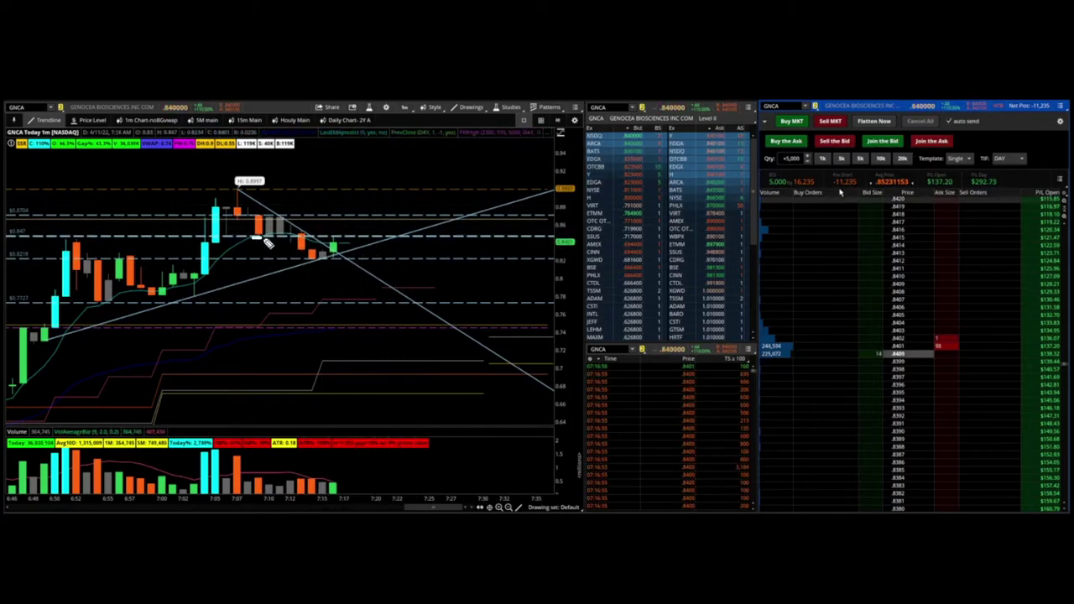
{"action": "left_click", "coordinate": [835, 141]}
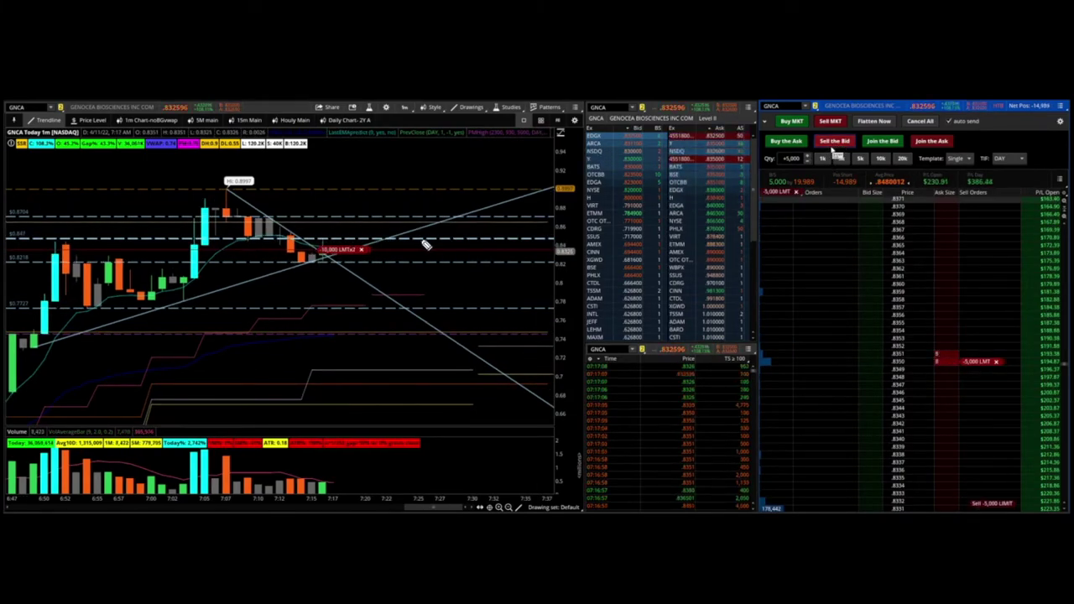
{"action": "left_click", "coordinate": [923, 121]}
{"action": "left_click", "coordinate": [835, 141]}
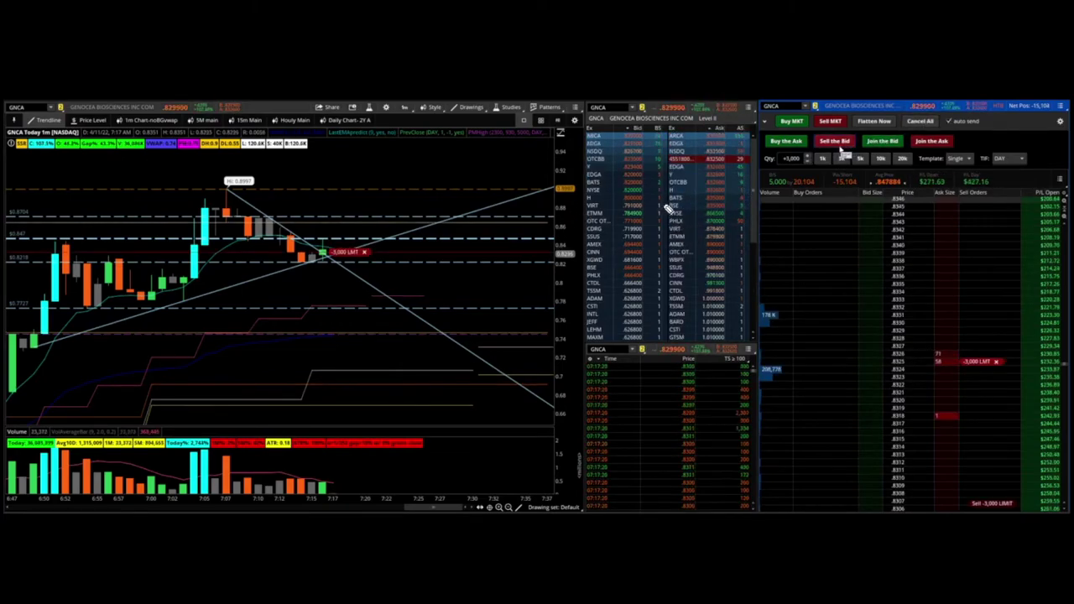
{"action": "left_click", "coordinate": [920, 121]}
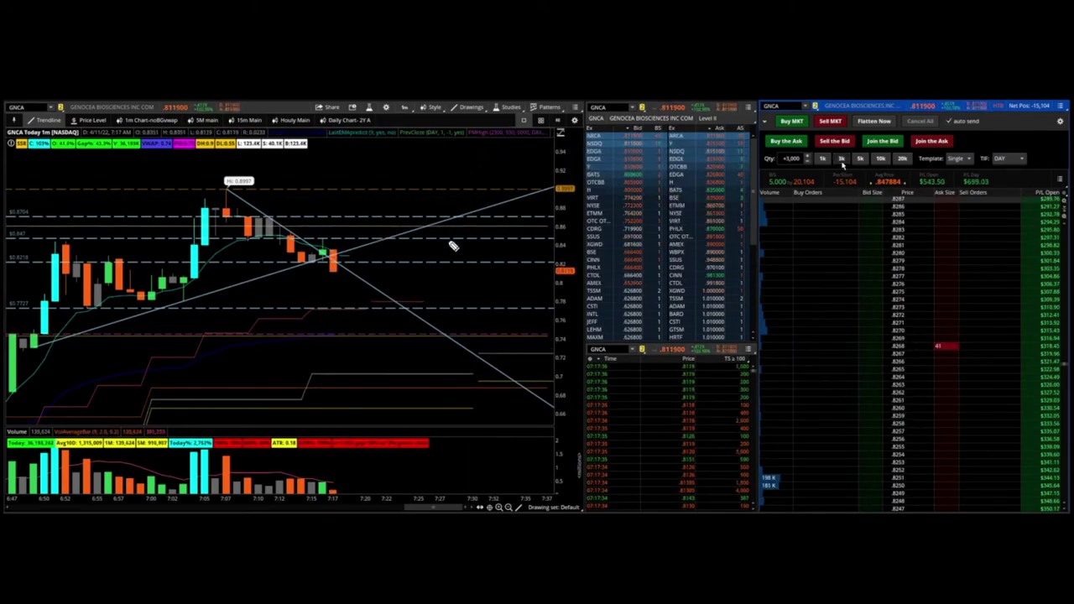
Cover 3,000 shares of the GNCA short with a buy limit order at .8059.
{"action": "left_click_drag", "start_coordinate": [290, 265], "coordinate": [353, 263]}
{"action": "key", "text": "Escape"}
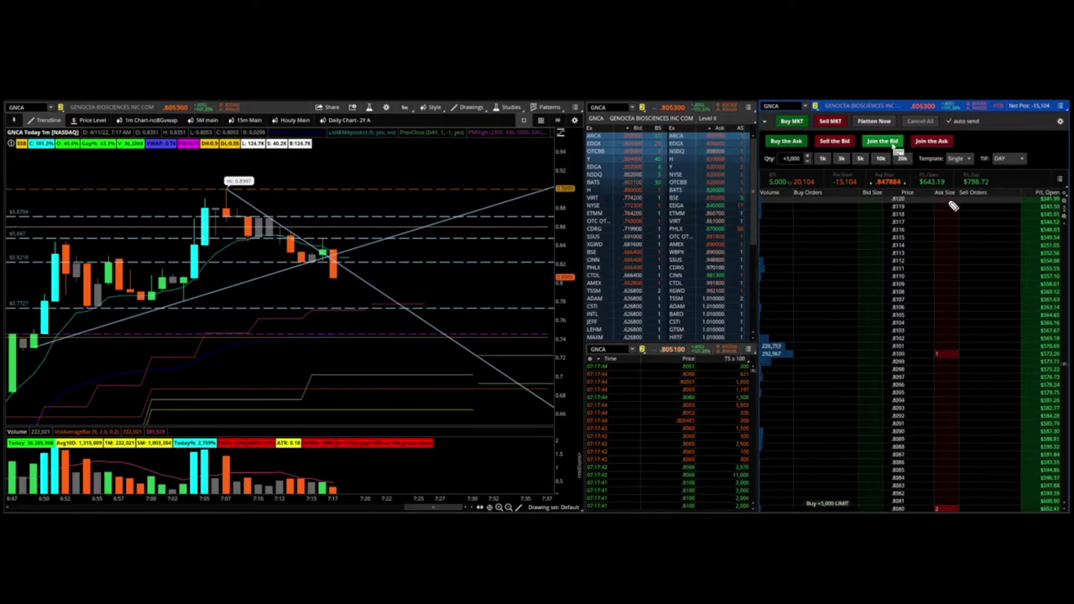
{"action": "left_click", "coordinate": [798, 145]}
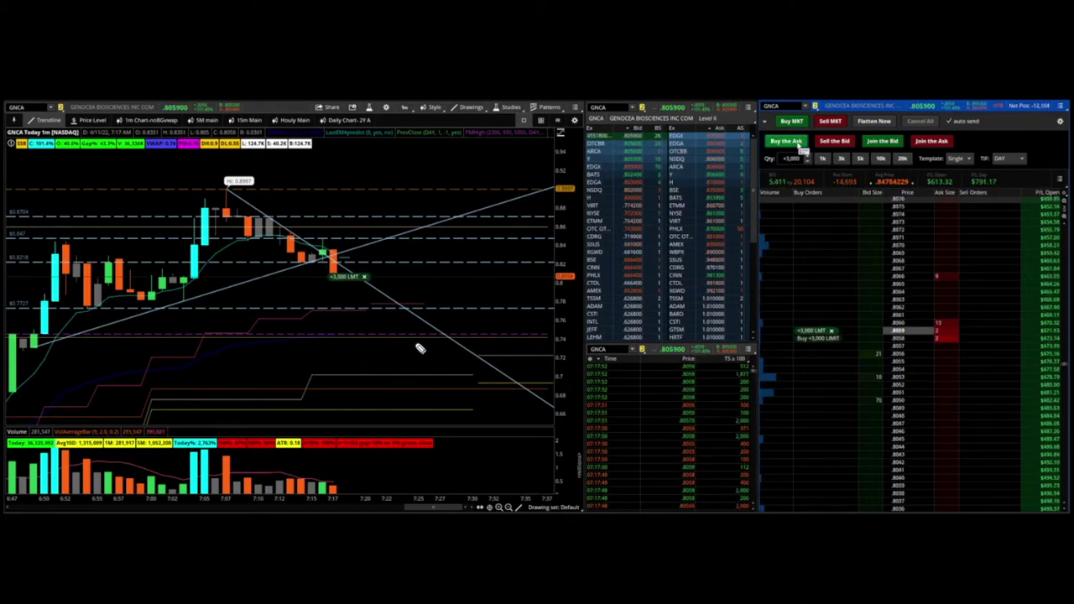
{"action": "left_click_drag", "start_coordinate": [350, 283], "coordinate": [334, 286]}
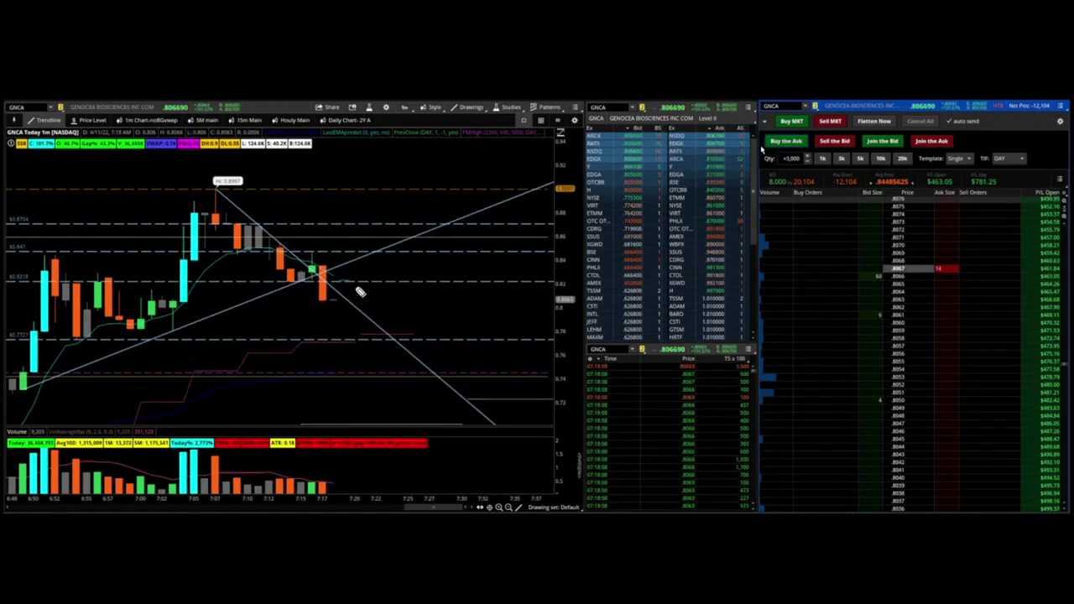
Cover another 6,000 shares of the short with two 3,000-share buy limit orders at the ask.
{"action": "left_click_drag", "start_coordinate": [392, 499], "coordinate": [434, 498]}
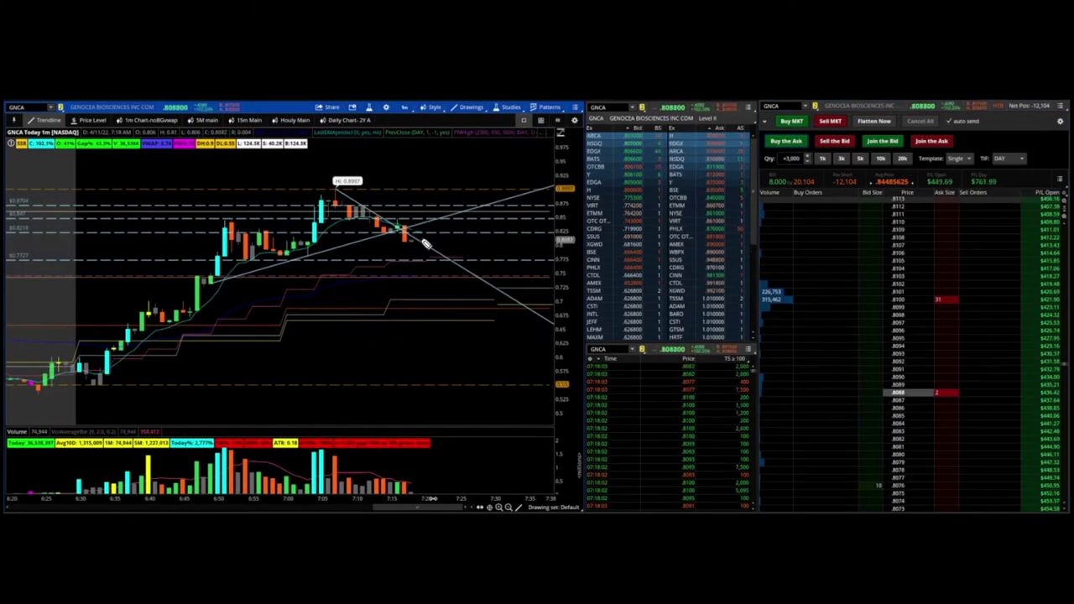
{"action": "left_click_drag", "start_coordinate": [422, 237], "coordinate": [452, 264]}
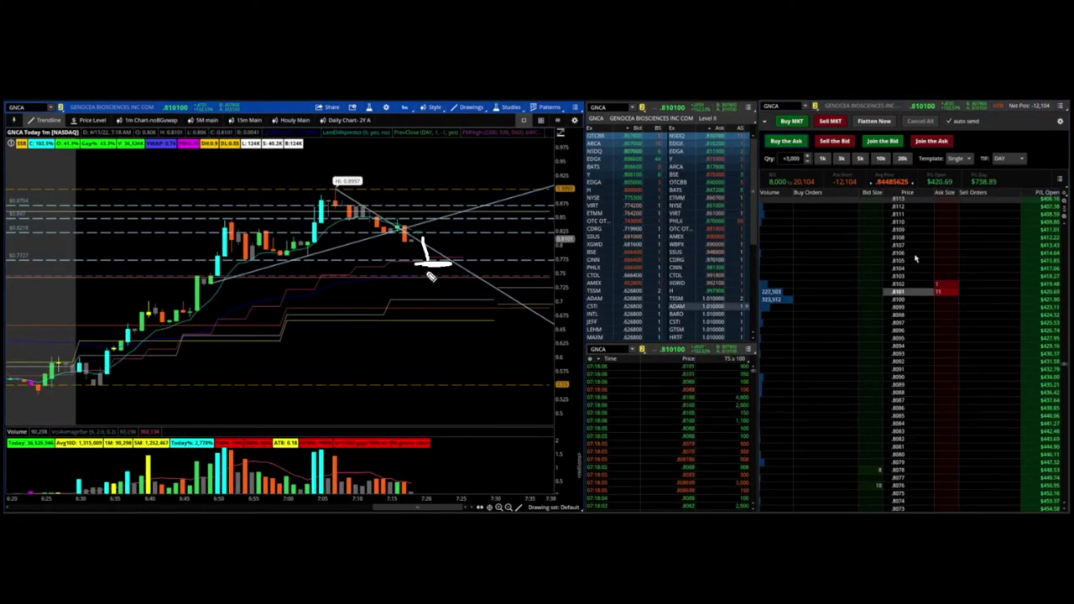
{"action": "left_click", "coordinate": [795, 142]}
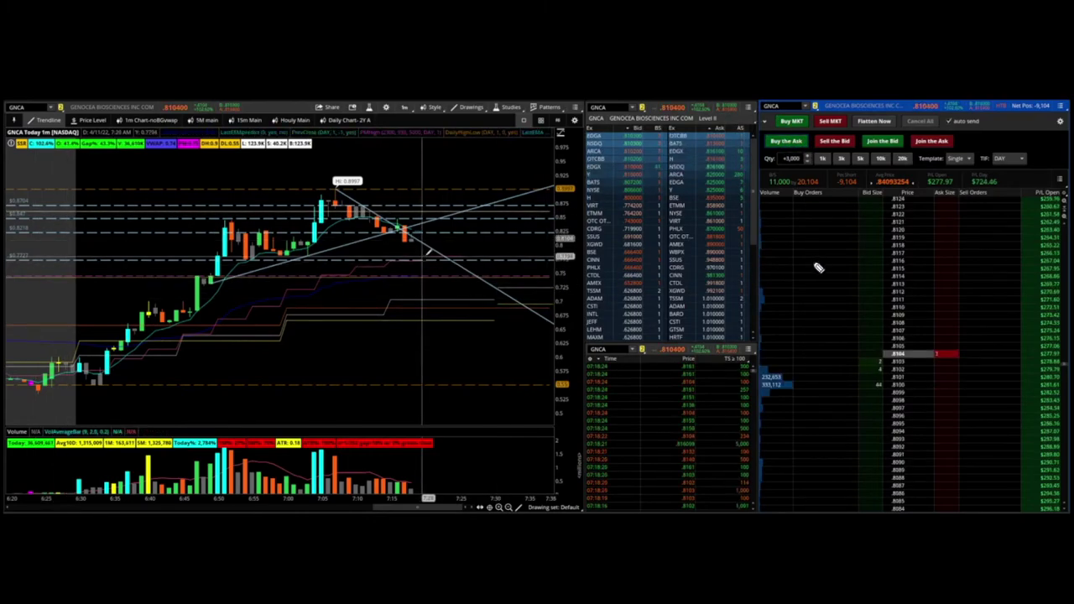
{"action": "key", "text": "b"}
{"action": "left_click", "coordinate": [806, 143]}
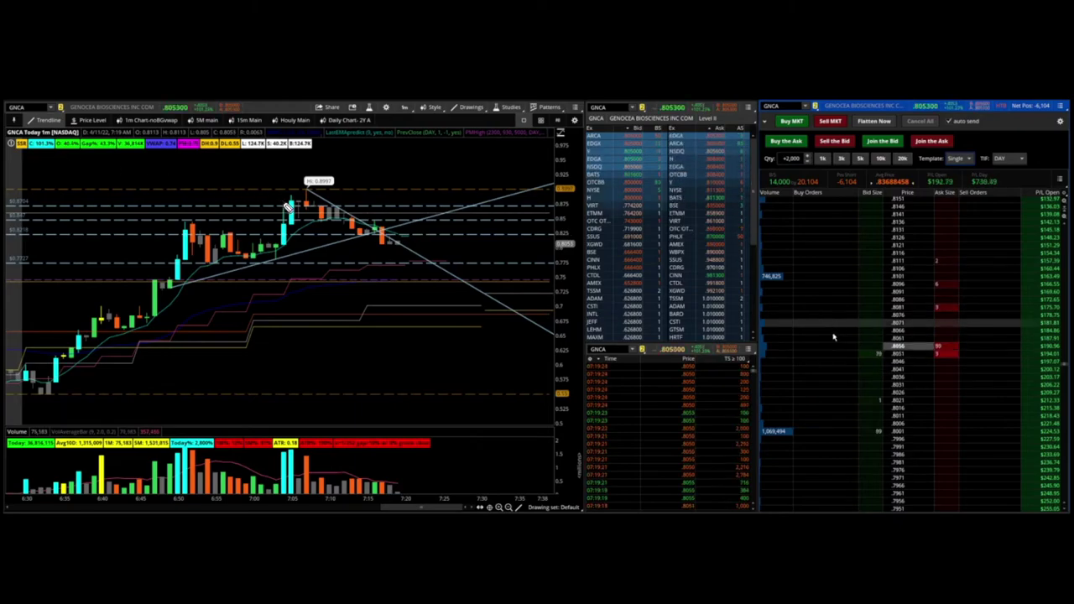
Place two 2,000-share buy limit orders below the market at .7916 and .7811 to cover more of the short.
{"action": "scroll", "coordinate": [865, 361], "scroll_direction": "down", "scroll_amount": 10}
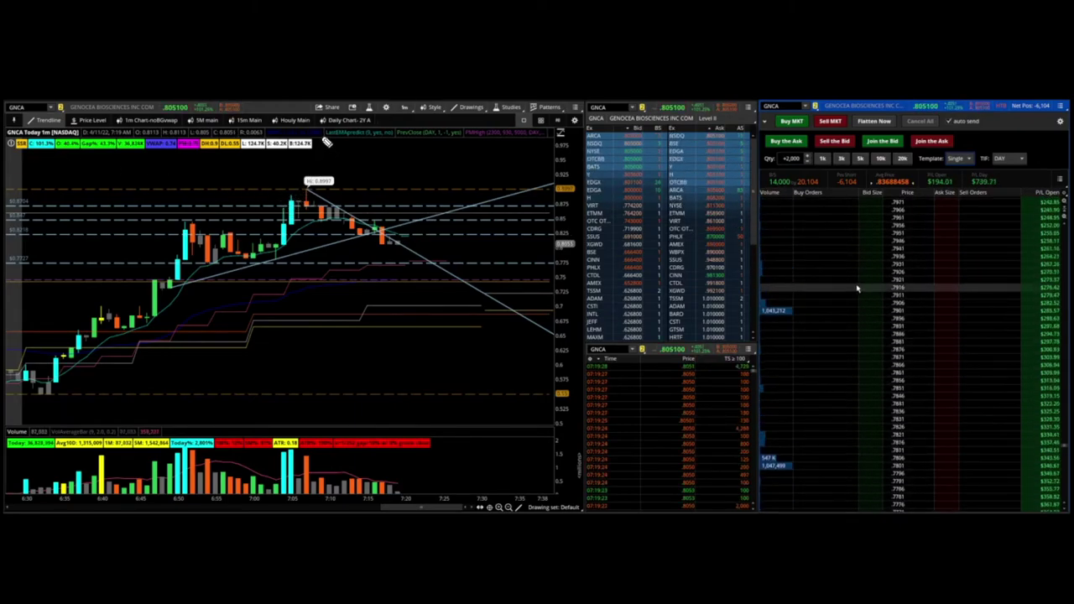
{"action": "scroll", "coordinate": [881, 361], "scroll_direction": "down", "scroll_amount": 2}
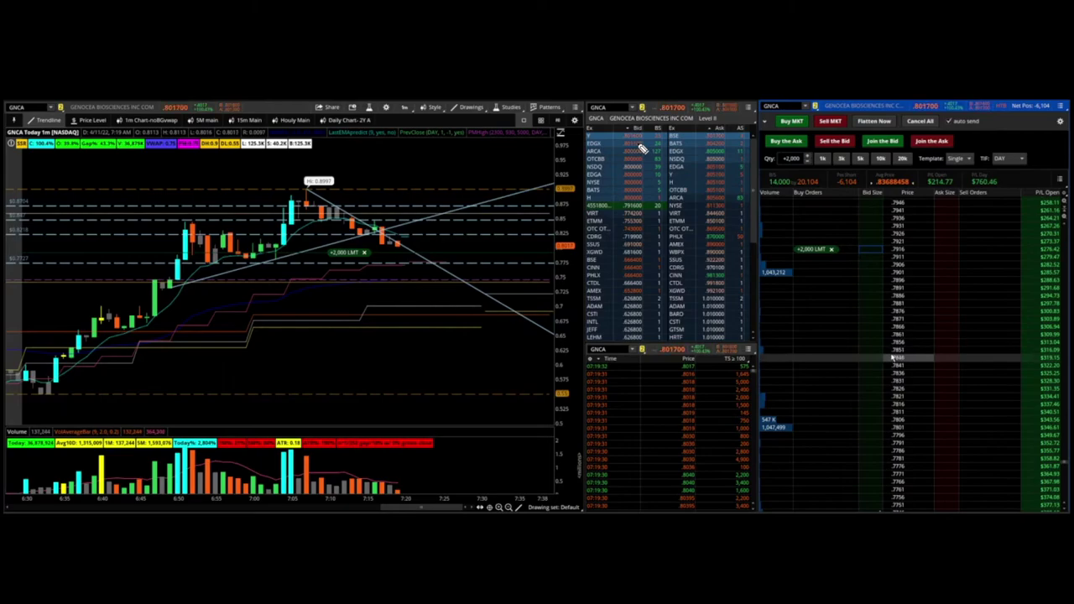
{"action": "scroll", "coordinate": [889, 359], "scroll_direction": "down", "scroll_amount": 2}
{"action": "left_click", "coordinate": [875, 357]}
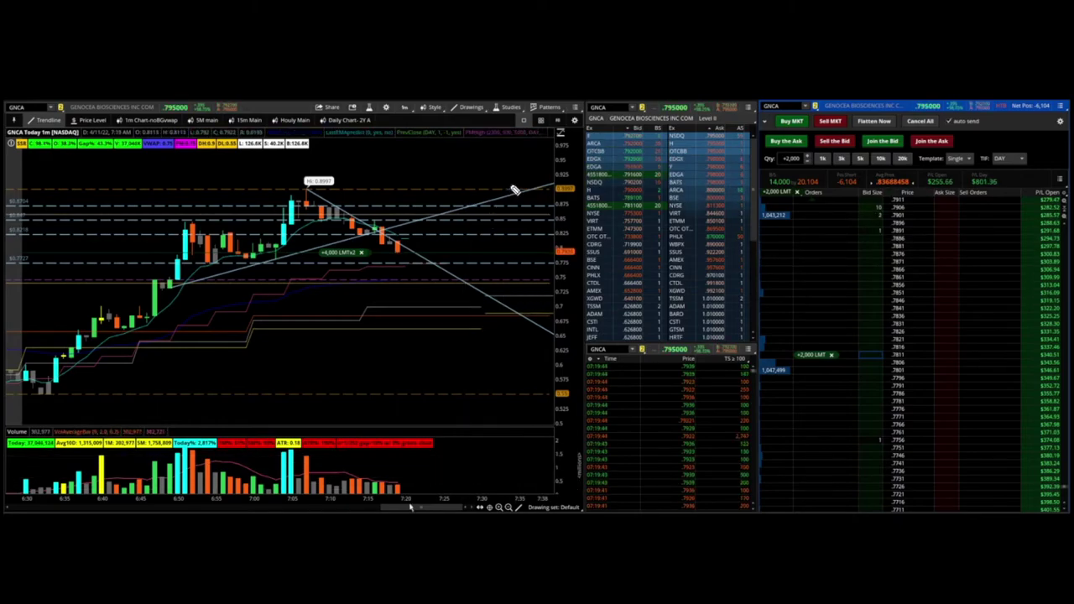
Close out the remaining GNCA short by buying at the ask until the position is flat.
{"action": "left_click_drag", "start_coordinate": [432, 502], "coordinate": [479, 502]}
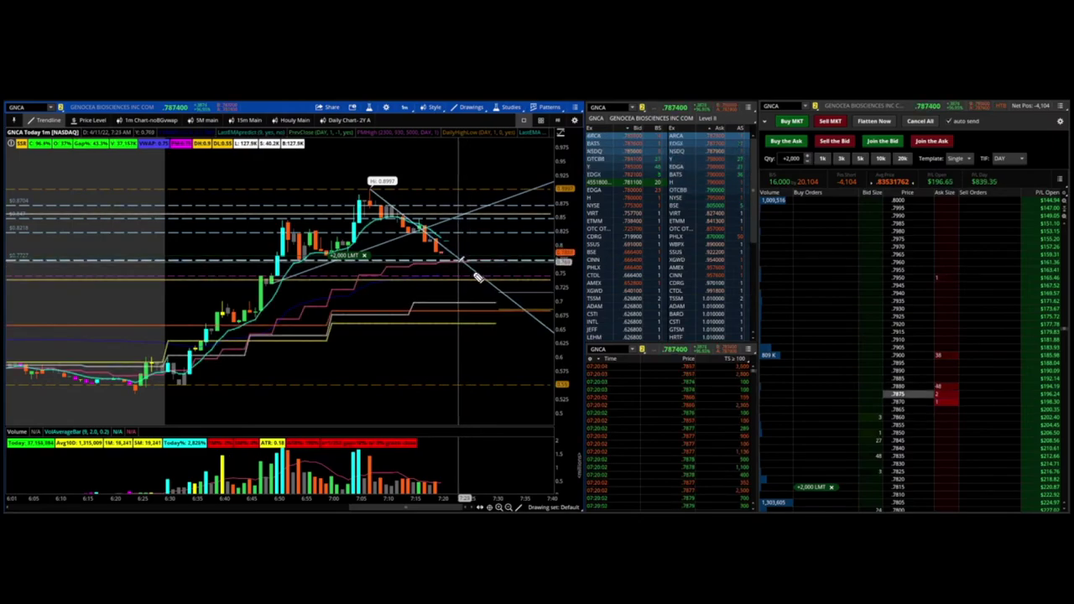
{"action": "left_click", "coordinate": [789, 142]}
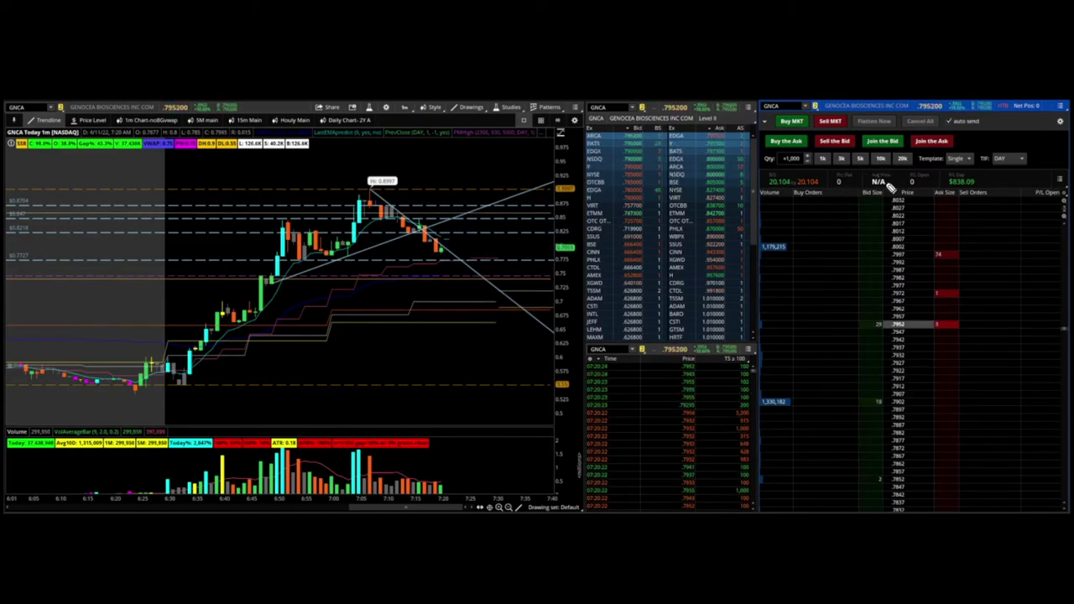
{"action": "mouse_move", "coordinate": [900, 186]}
{"action": "left_mouse_down"}
{"action": "mouse_move", "coordinate": [915, 172]}
{"action": "mouse_move", "coordinate": [1000, 199]}
{"action": "left_mouse_up"}
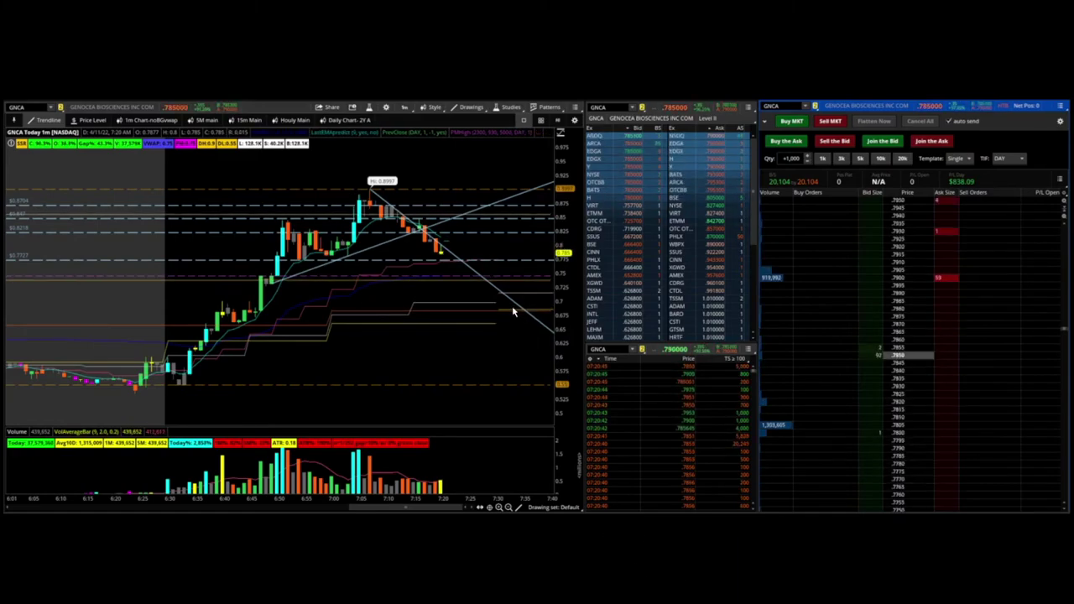
Mark a horizontal support line near 0.82 on the chart and trace the run-up, peak, lower high and breakdown.
{"action": "left_click_drag", "start_coordinate": [462, 249], "coordinate": [501, 264]}
{"action": "key", "text": "Escape"}
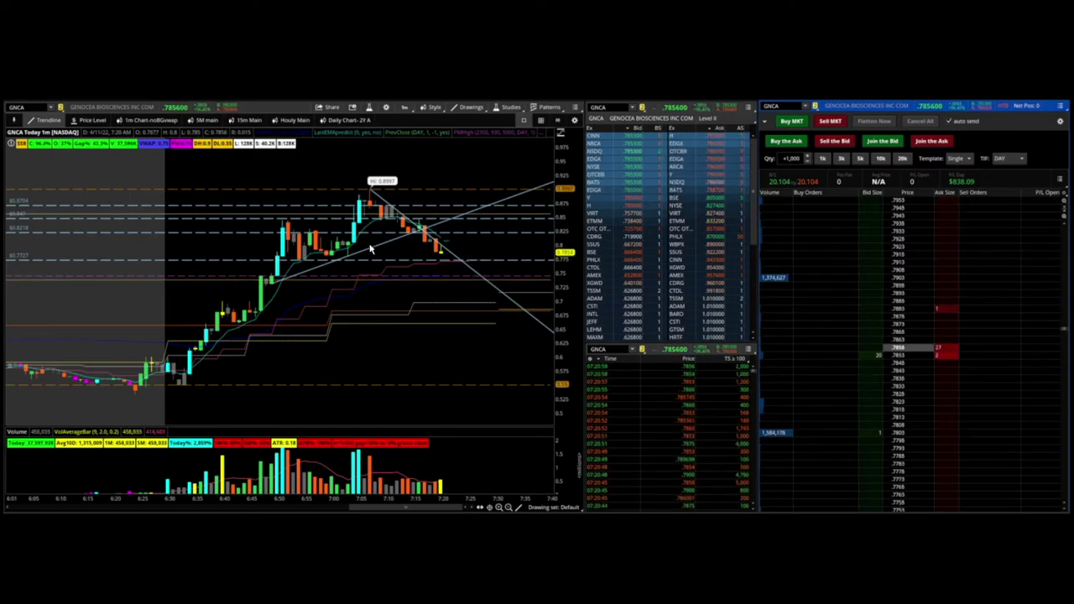
{"action": "left_click_drag", "start_coordinate": [379, 241], "coordinate": [395, 240]}
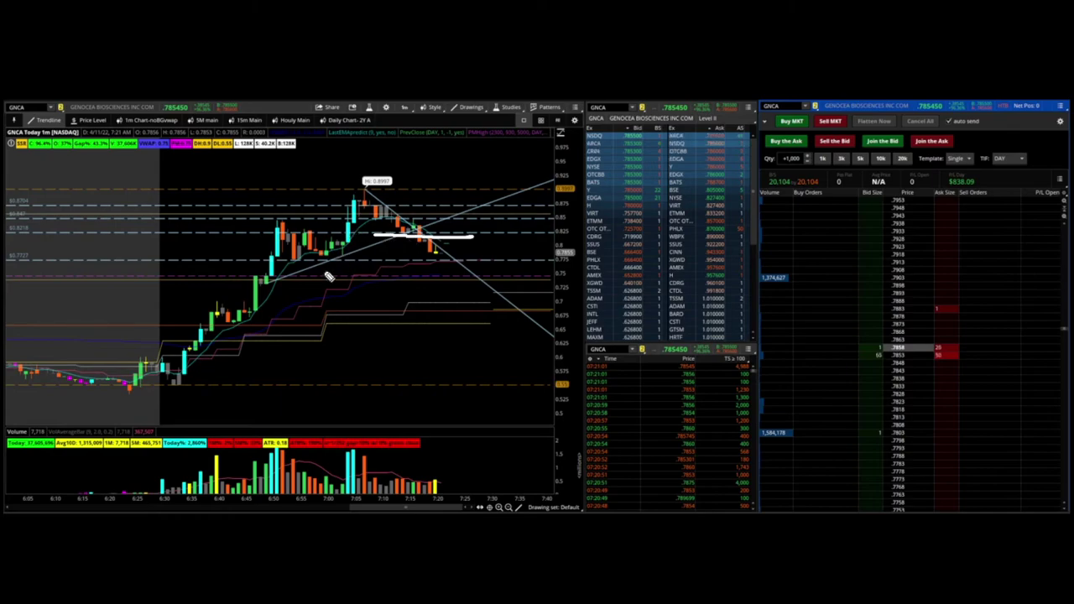
{"action": "left_click_drag", "start_coordinate": [324, 261], "coordinate": [367, 209]}
{"action": "left_click_drag", "start_coordinate": [415, 237], "coordinate": [436, 254]}
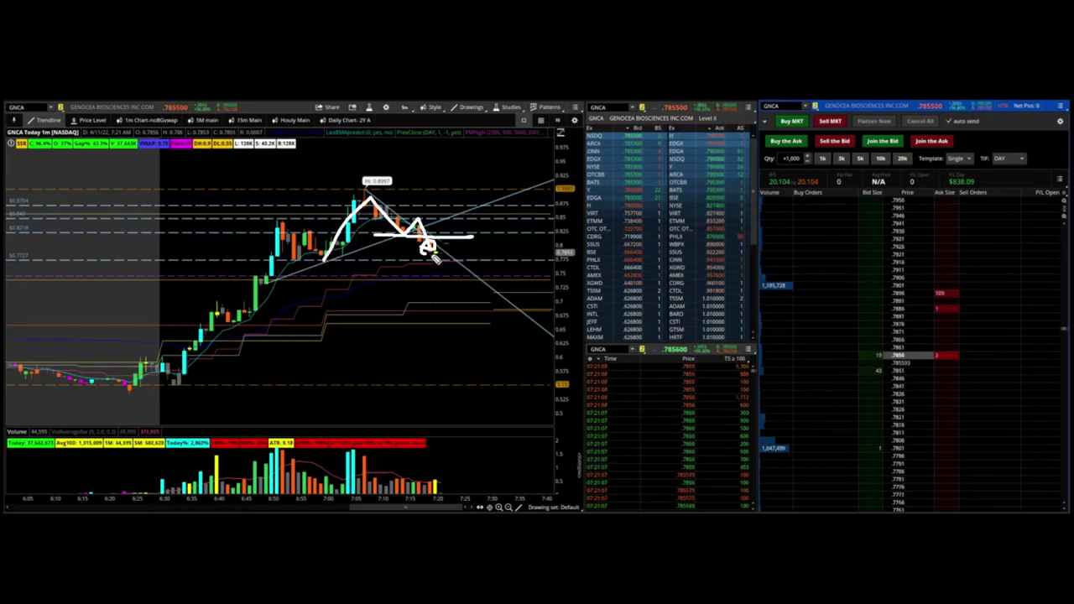